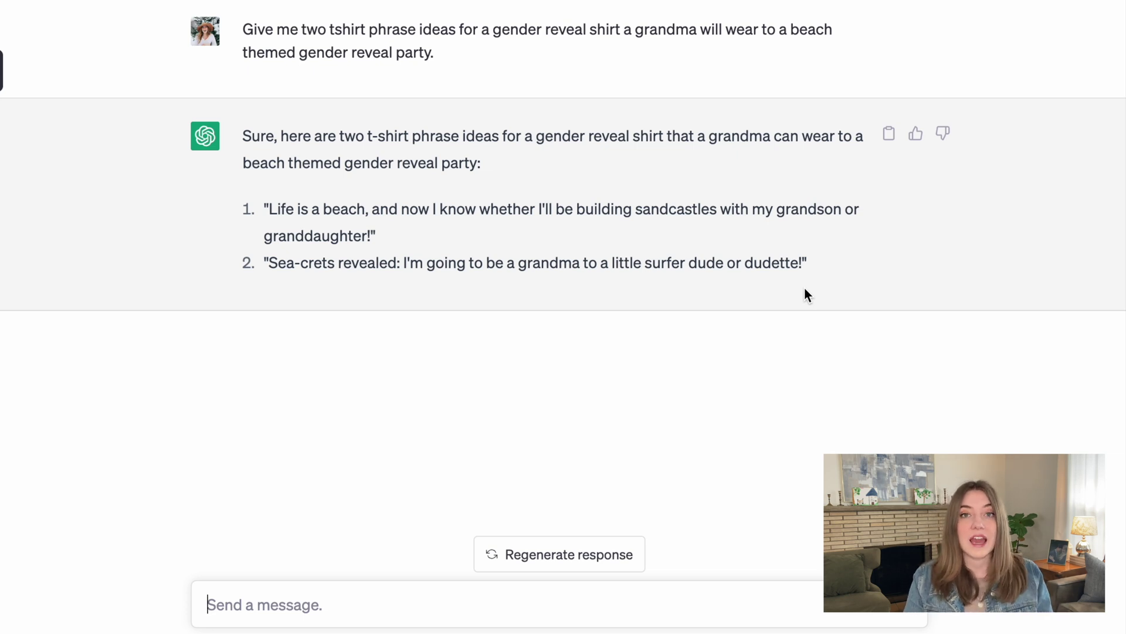
# Ask for three tshirt phrase ideas for a mom at a gender reveal party with a sports theme.
pyautogui.click(278, 603)
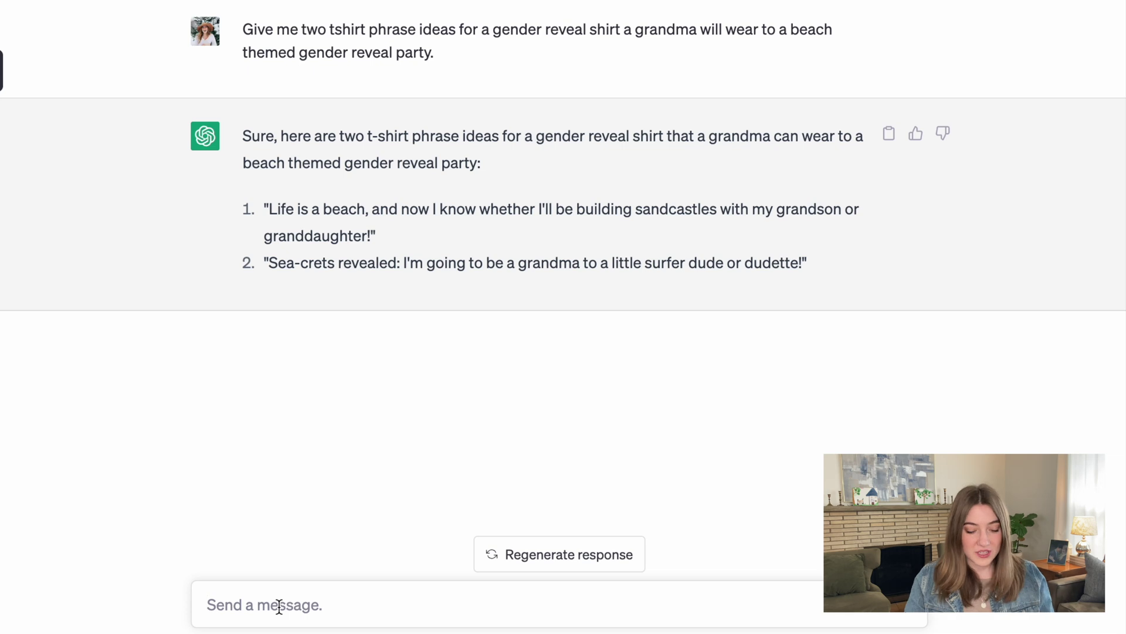
pyautogui.write('Give me three tshirt phrase ide')
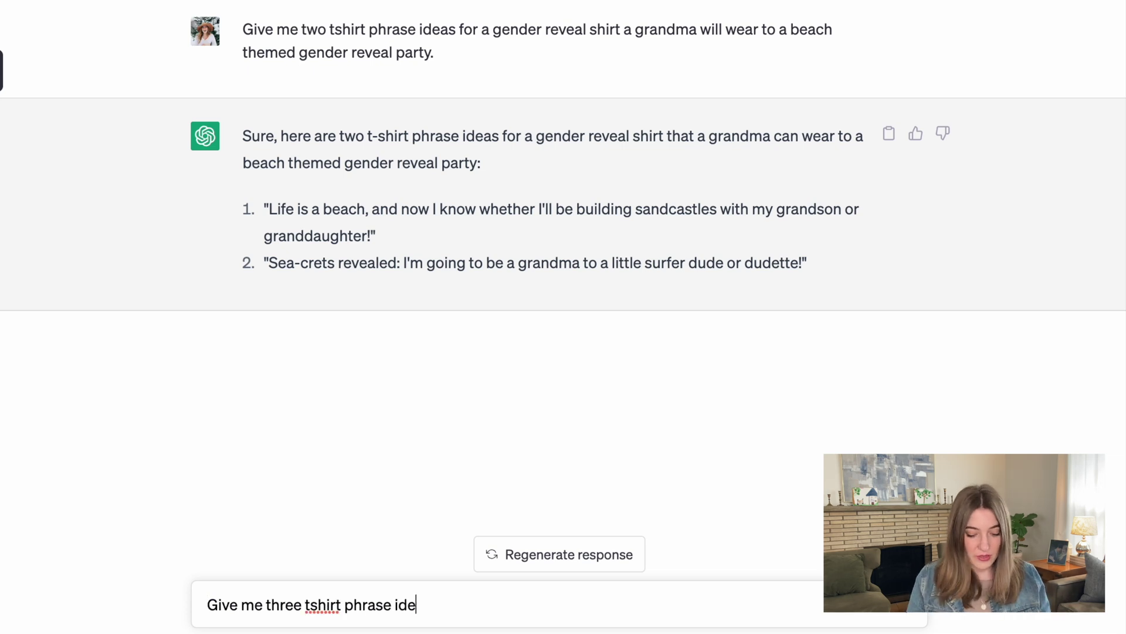
pyautogui.write('as for a mom at a ')
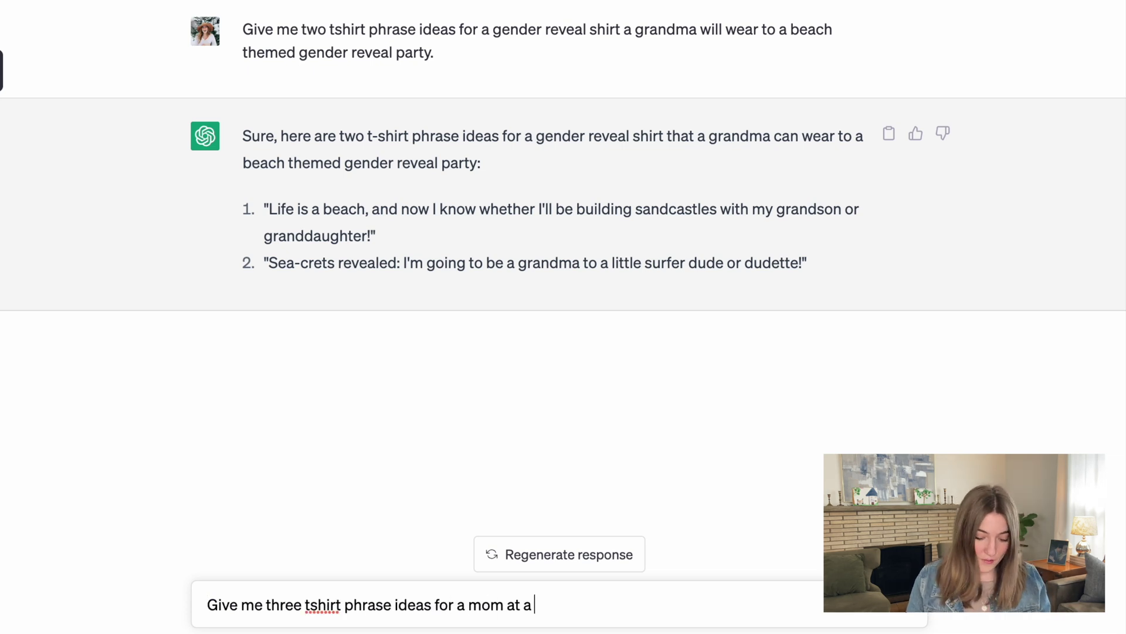
pyautogui.write('gender reveal party with a')
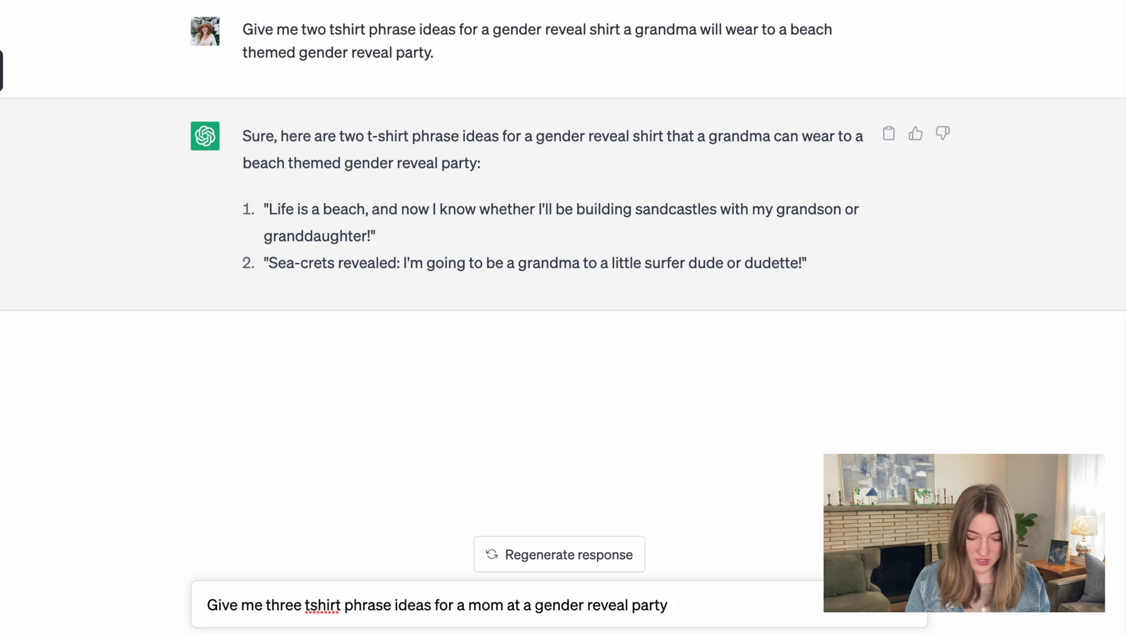
pyautogui.write(' sports theme.')
pyautogui.press('Return')
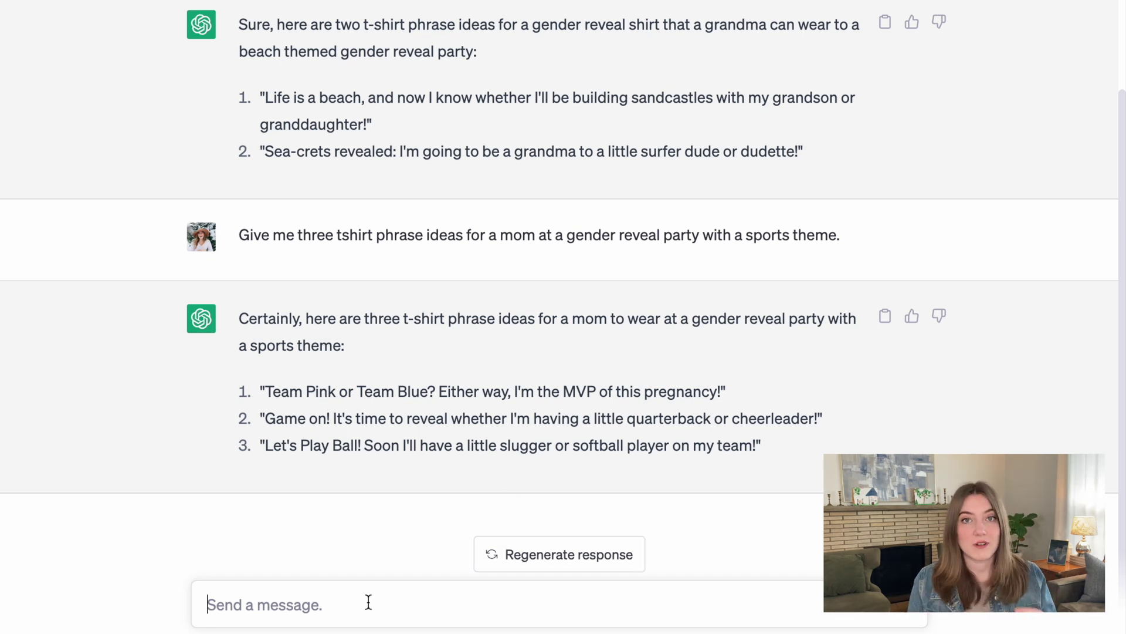
# Ask for a 6 word phrase to use on a tshirt for a dad to wear at a gender reveal party.
pyautogui.write('Give me a')
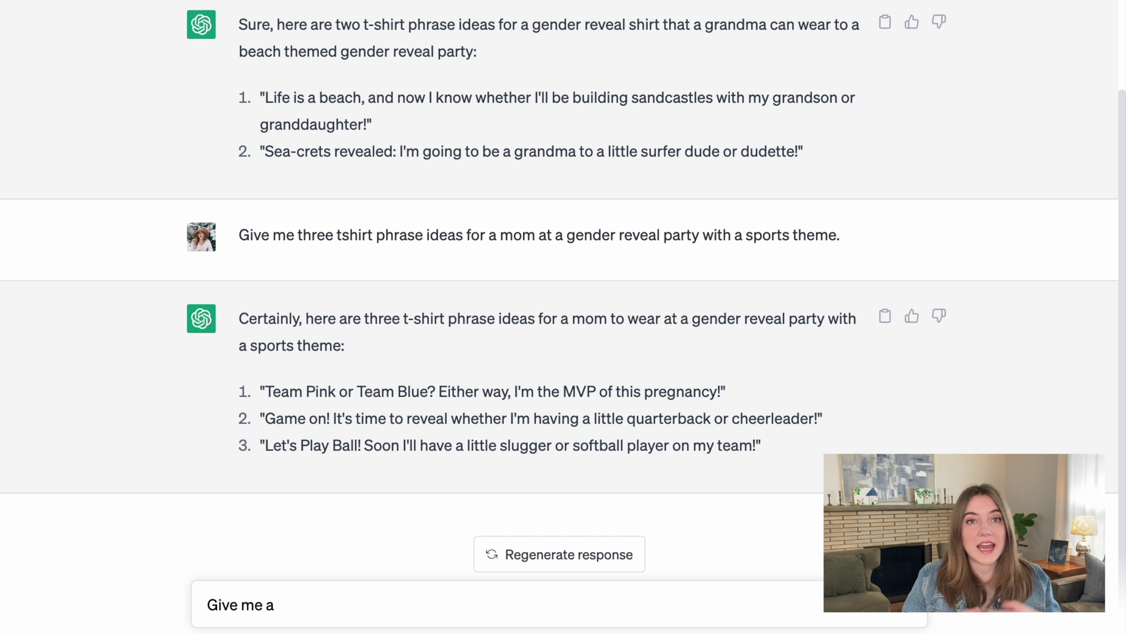
pyautogui.write(' 6 word phrase to use on a tshirt for a dad to wear at a ')
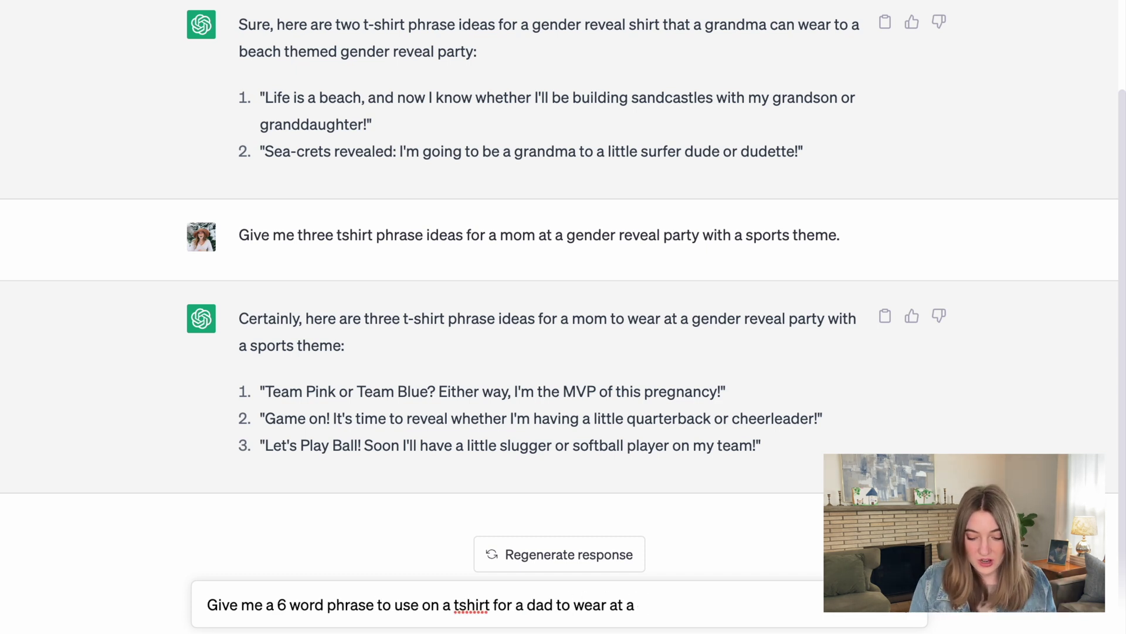
pyautogui.write('gender reveal party.')
pyautogui.press('Return')
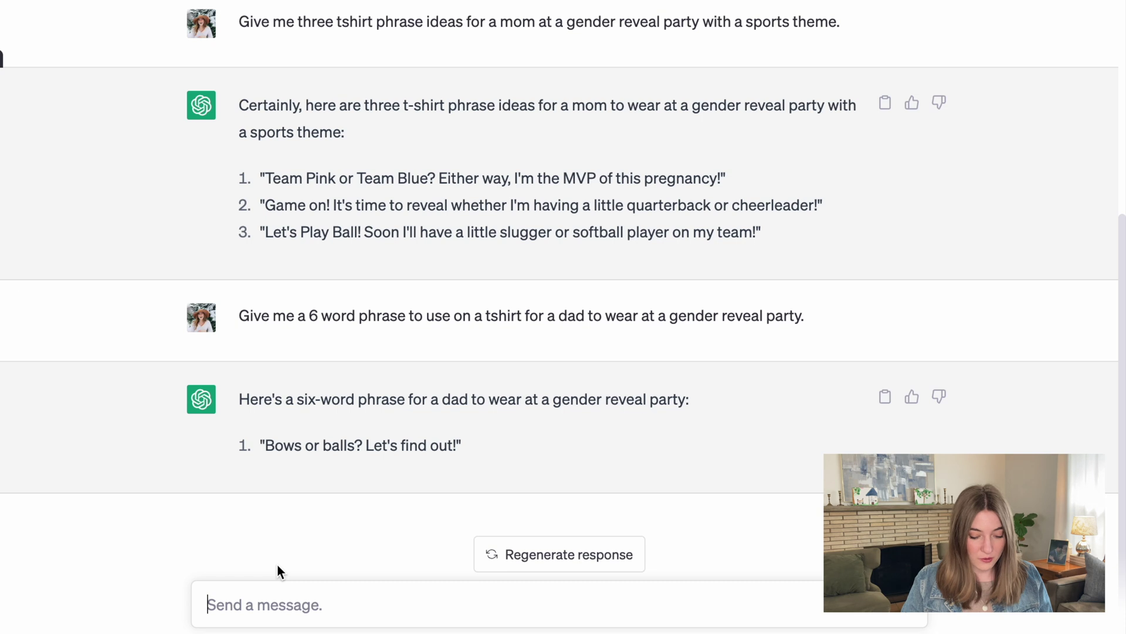
# Ask for 4 short phrases for gender reveal t-shirts for an aunt and uncle to wear.
pyautogui.write('Give me 4 short phr')
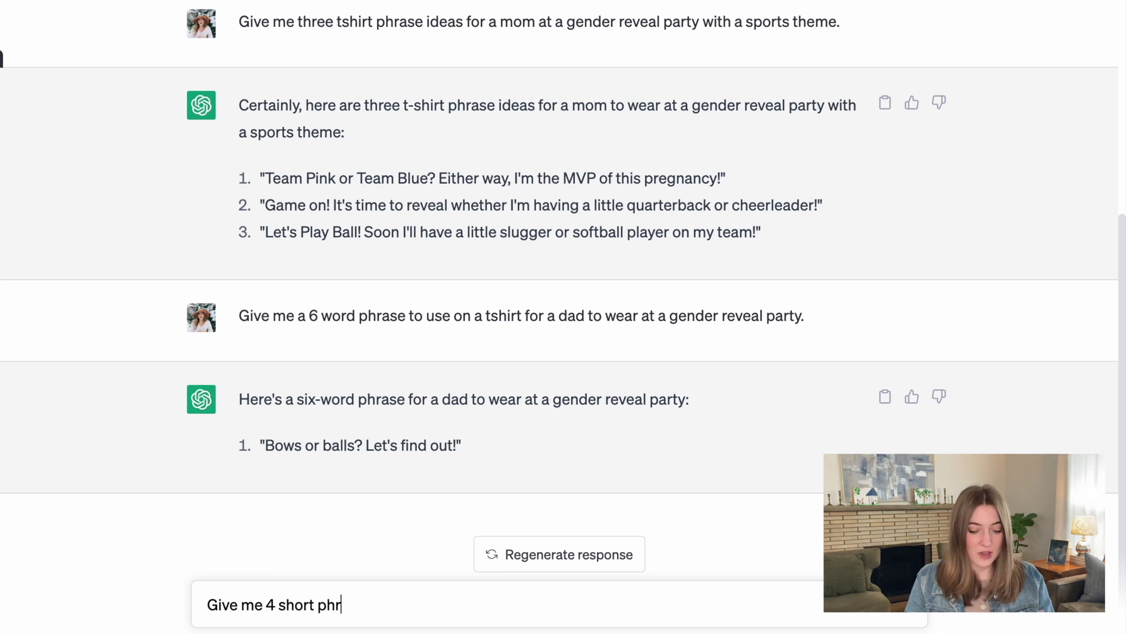
pyautogui.write('ases for gender reveal t-shir')
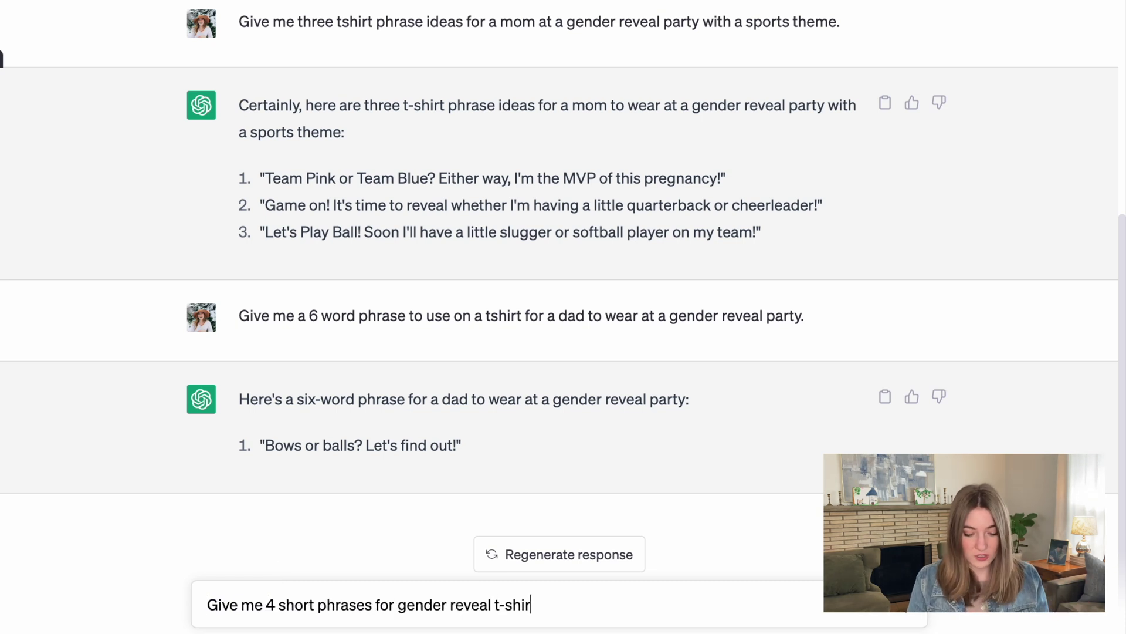
pyautogui.write('ts for an aunt and uncle to wear.')
pyautogui.press('Return')
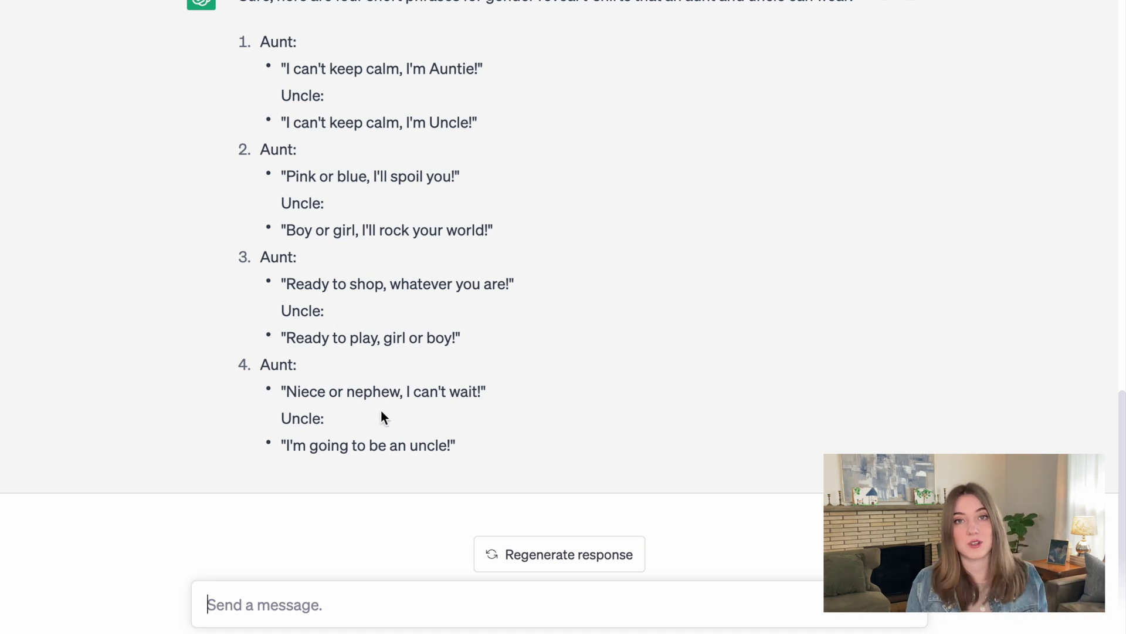
# Review the t-shirt phrase ideas from the earlier prompts in the conversation.
pyautogui.scroll(5, 381, 464)
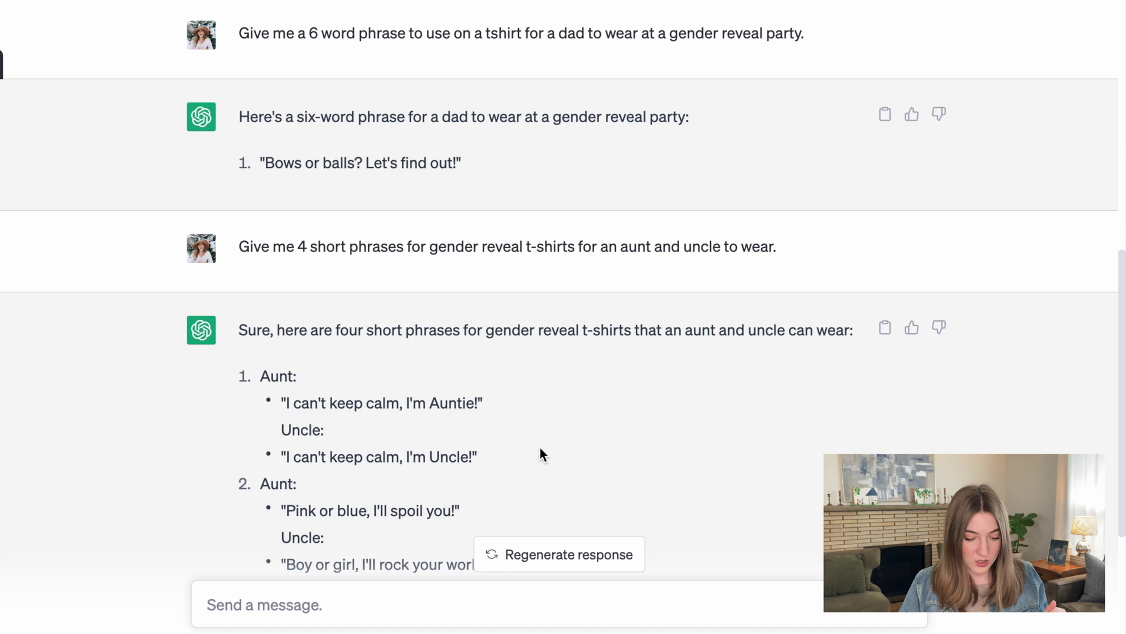
pyautogui.scroll(7, 541, 449)
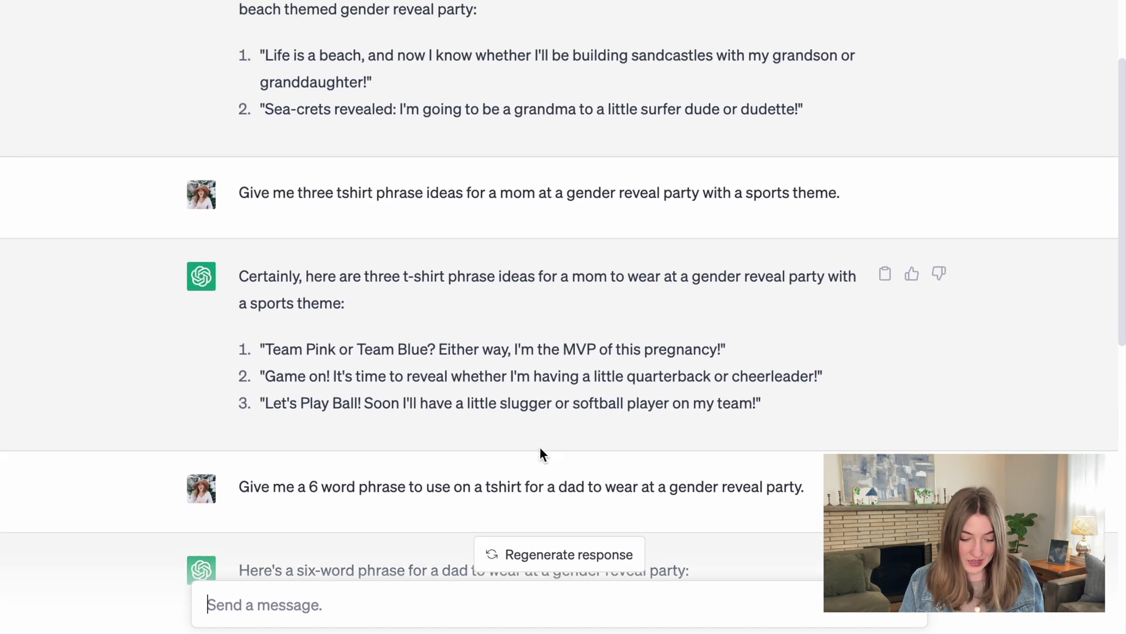
pyautogui.scroll(3, 540, 452)
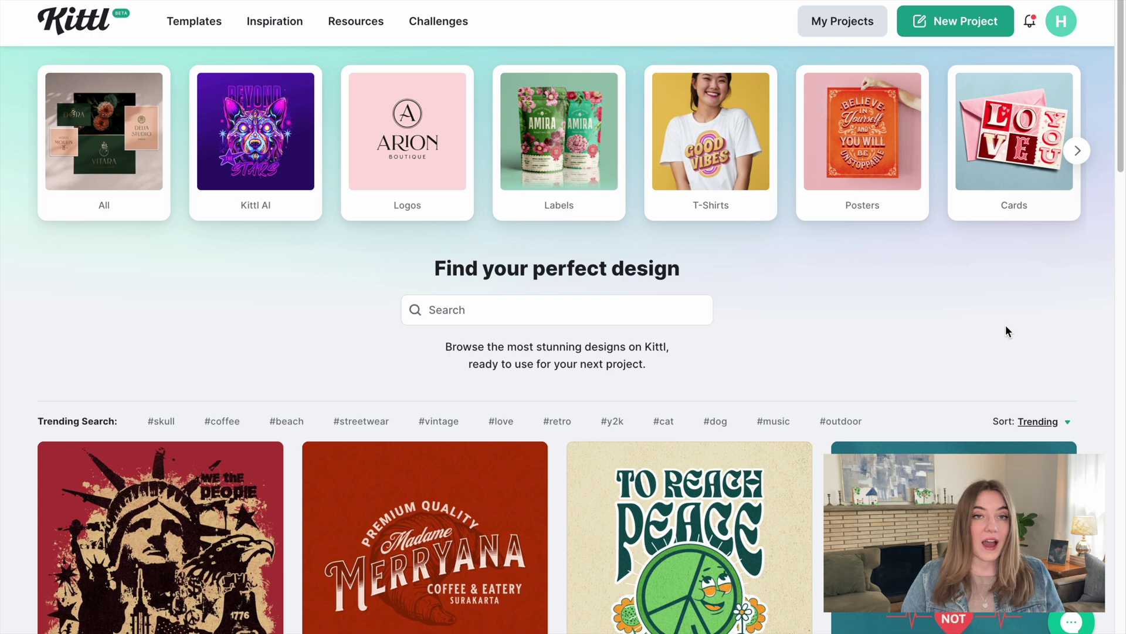
# Switch to Kittl and browse the trending design templates for a design that suits the t-shirt phrase.
pyautogui.scroll(-3, 1007, 332)
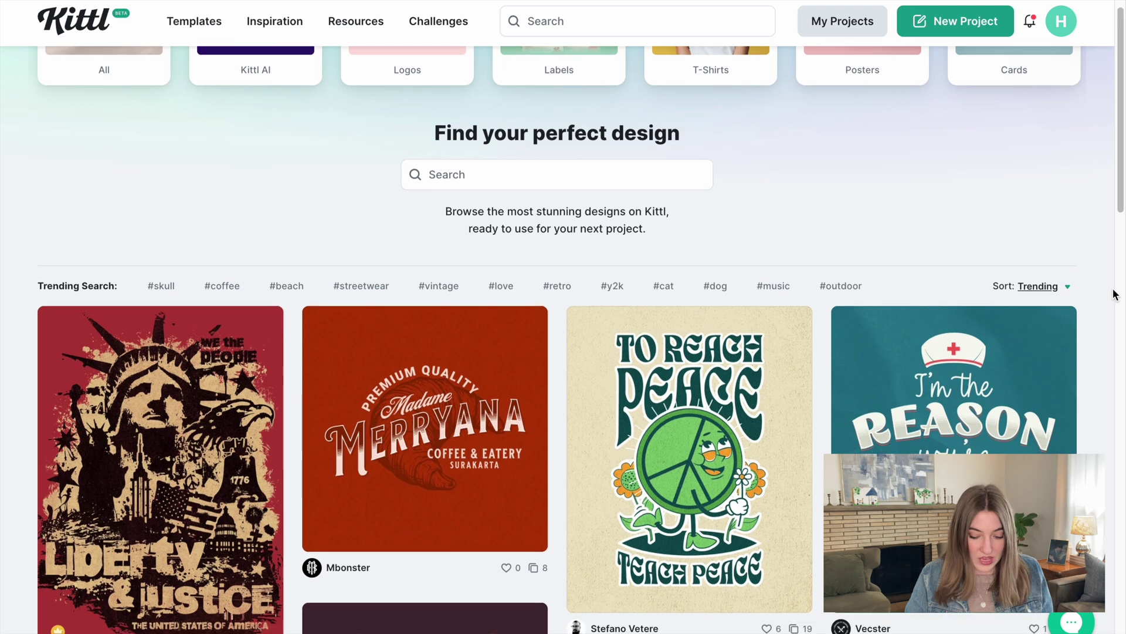
pyautogui.scroll(-10, 1115, 293)
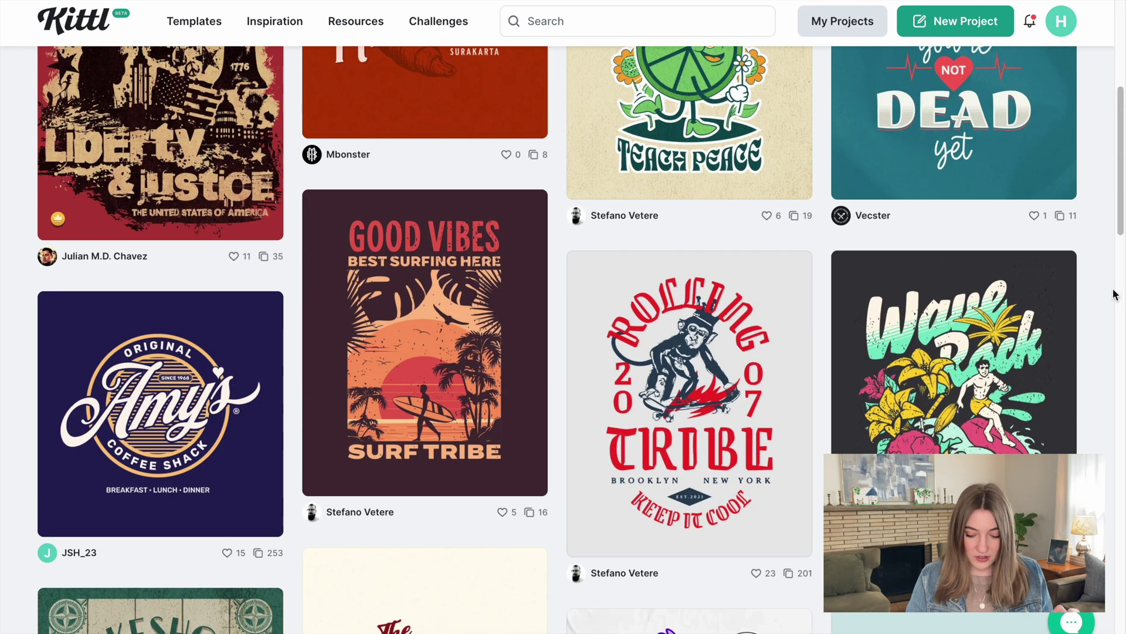
pyautogui.scroll(-5, 1115, 293)
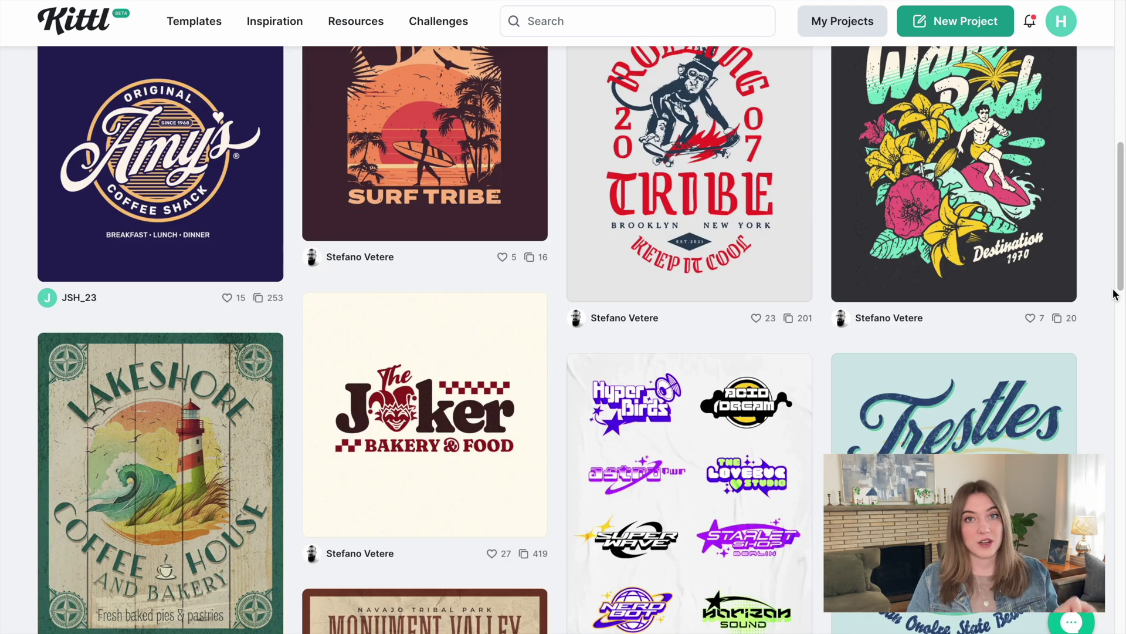
pyautogui.scroll(-3, 1114, 293)
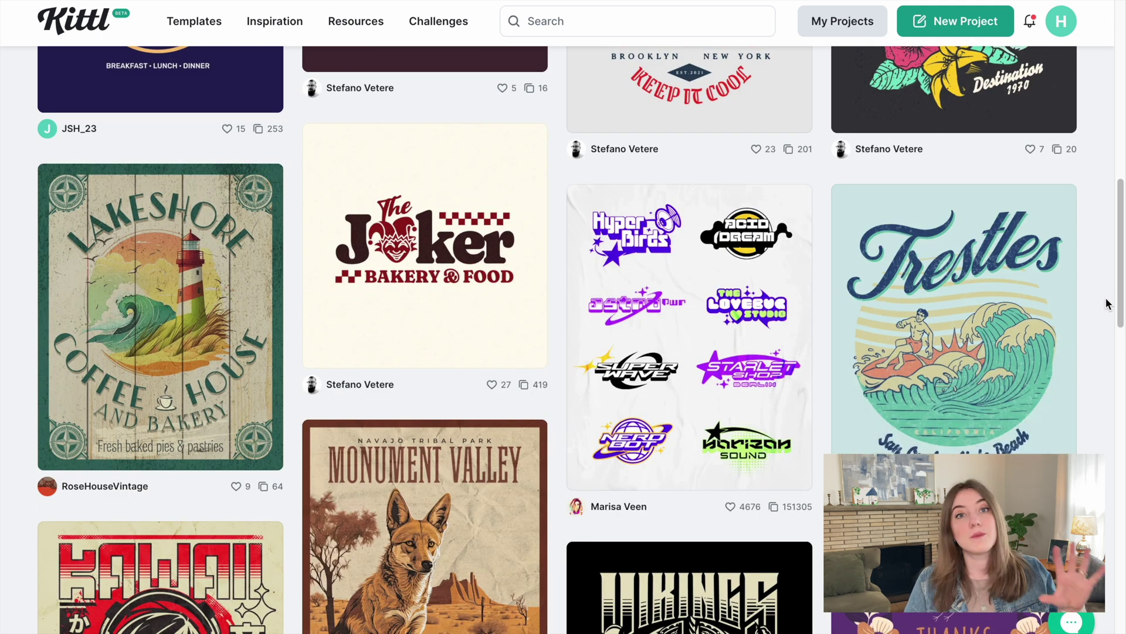
pyautogui.scroll(-3, 1108, 303)
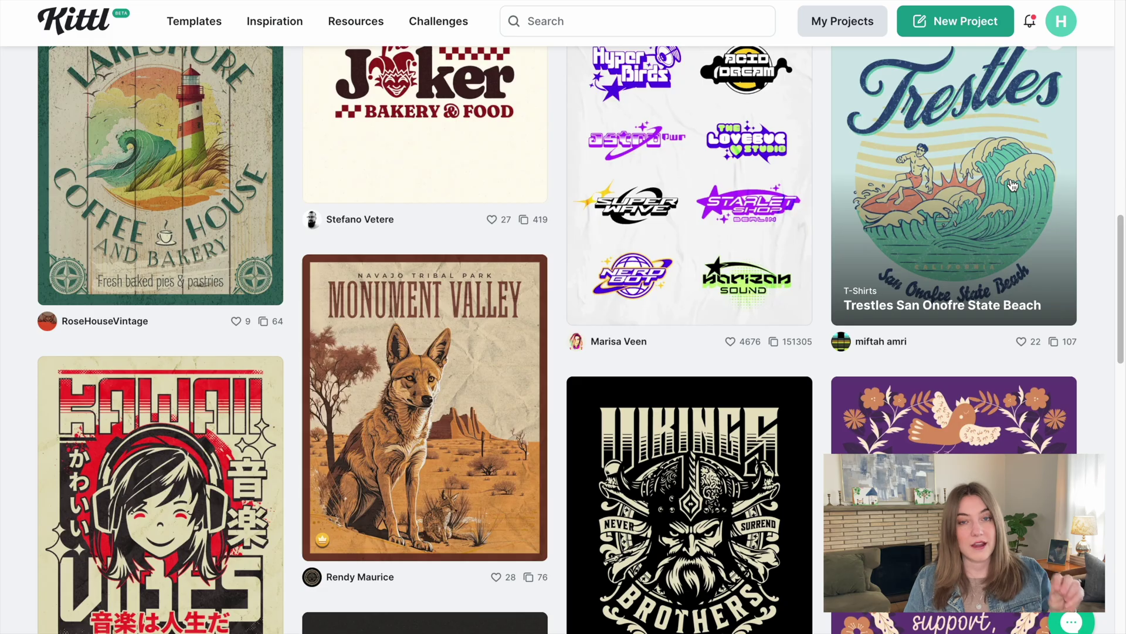
pyautogui.scroll(-9, 1013, 185)
pyautogui.scroll(-15, 1013, 185)
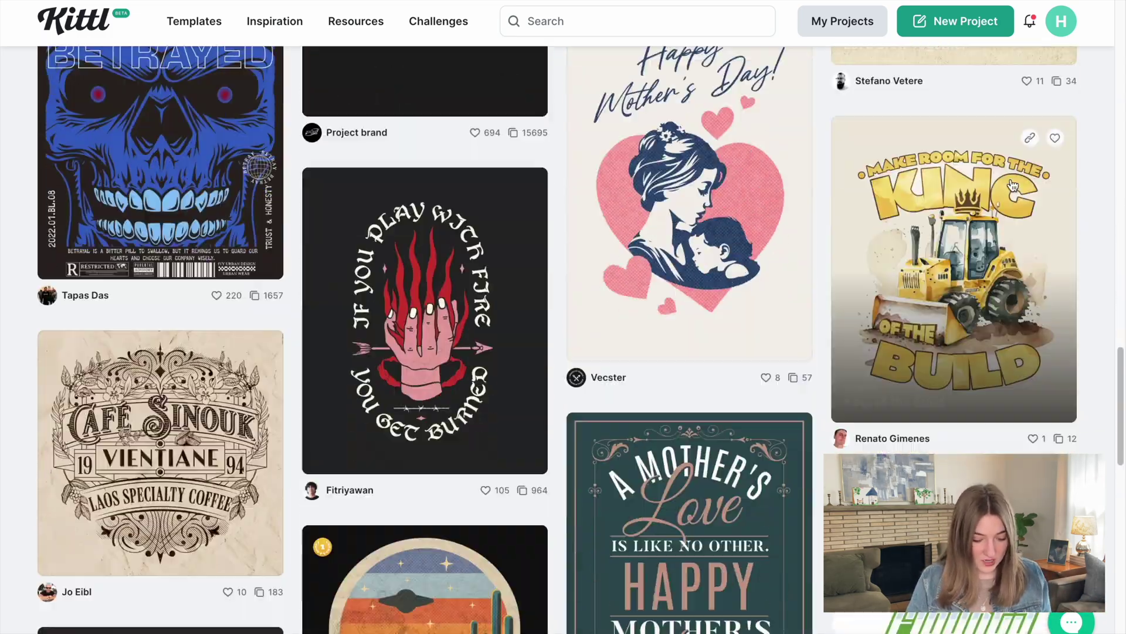
pyautogui.scroll(-20, 1011, 183)
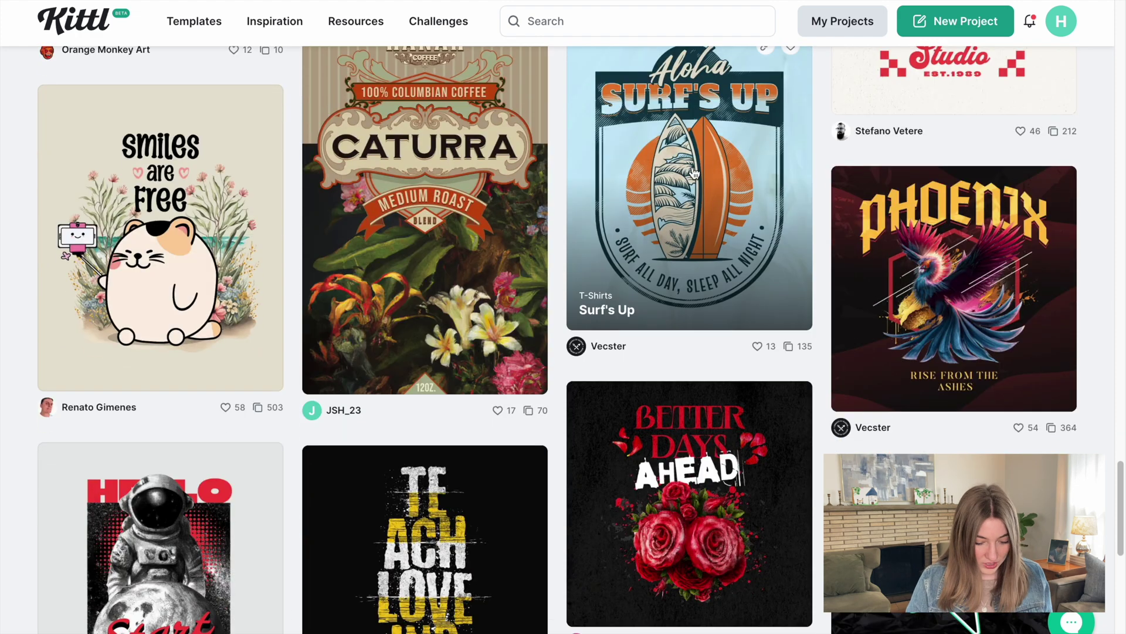
pyautogui.scroll(-20, 692, 170)
pyautogui.scroll(7, 694, 172)
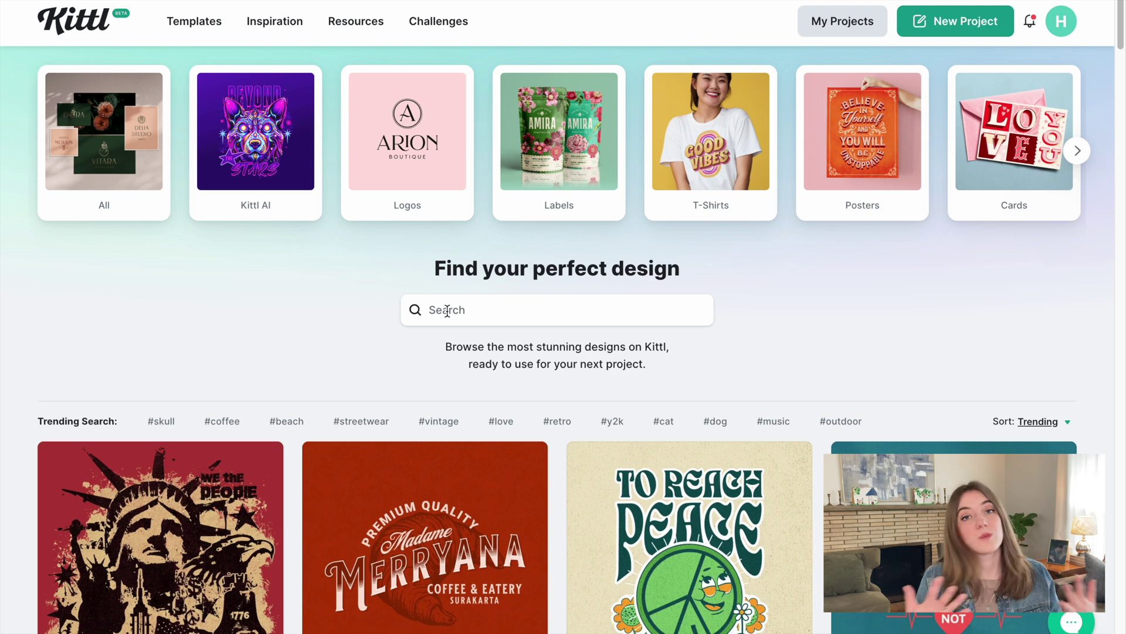
# Open the Trestles San Onofre State Beach t-shirt template for editing and delete its texture.
pyautogui.scroll(-15, 1022, 314)
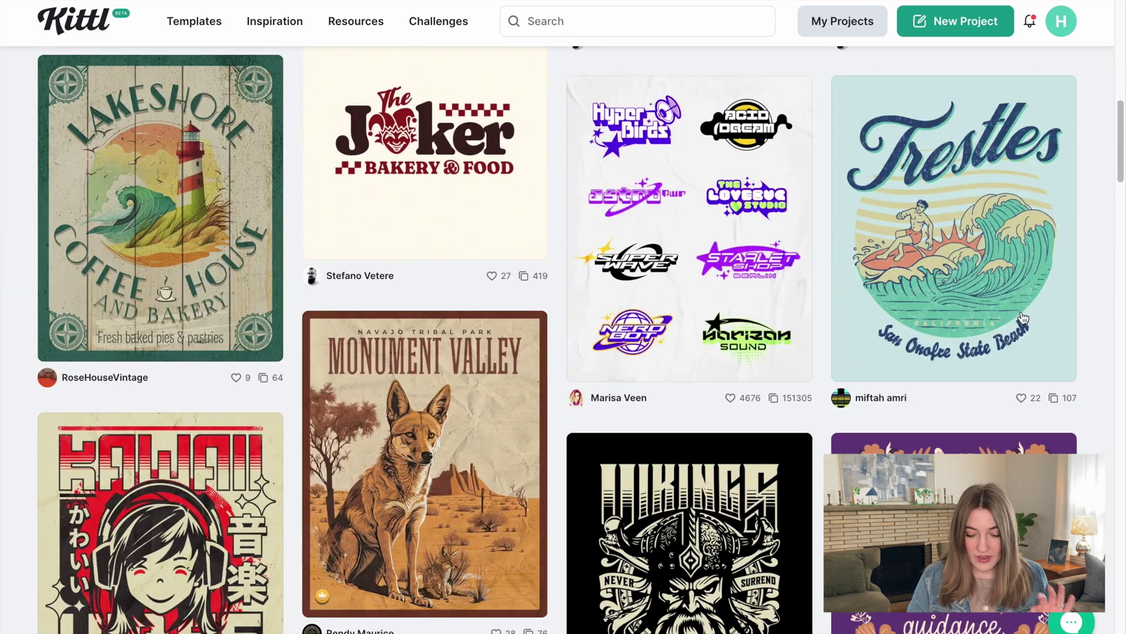
pyautogui.click(1022, 316)
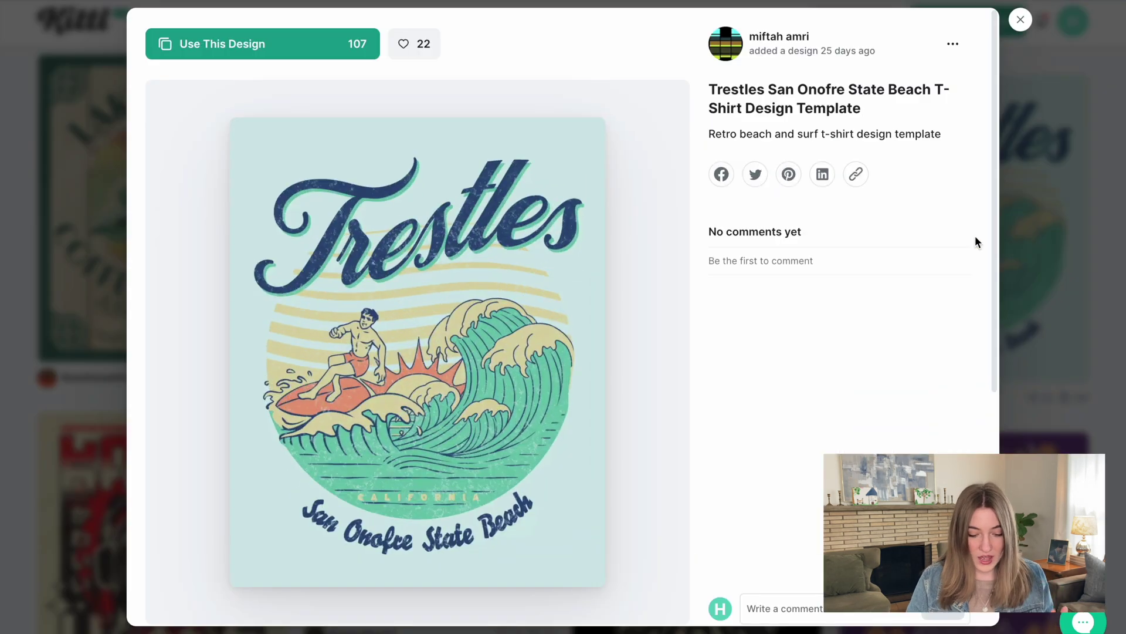
pyautogui.click(243, 44)
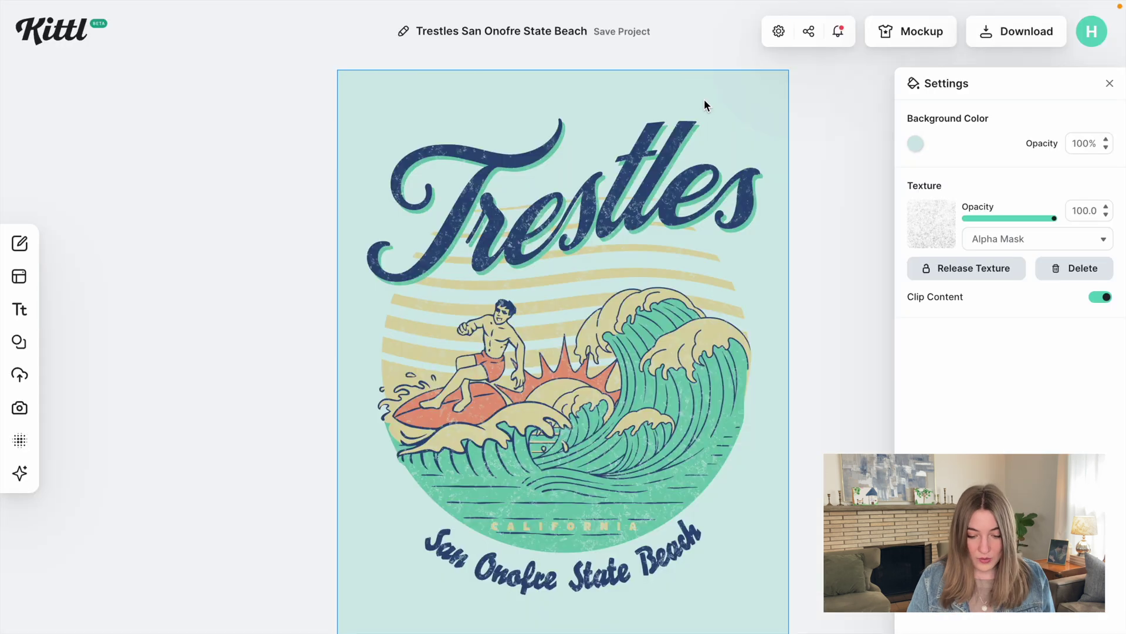
pyautogui.click(1083, 268)
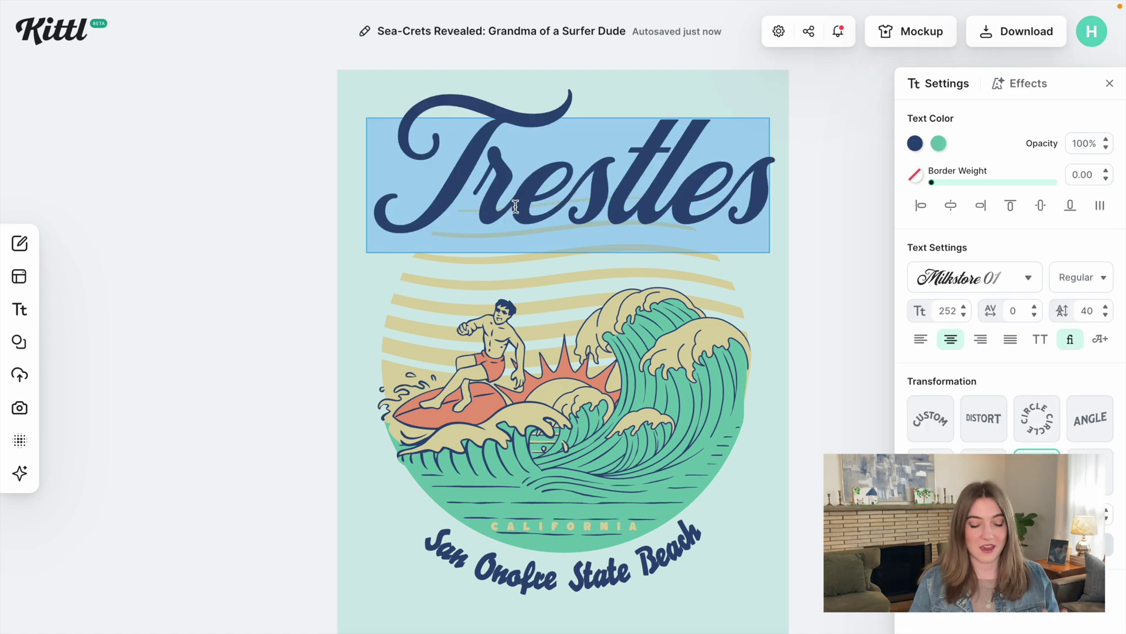
# Replace the "Trestles" headline with "Sea-crets" and set its font size to 200.
pyautogui.write('Sea-cret')
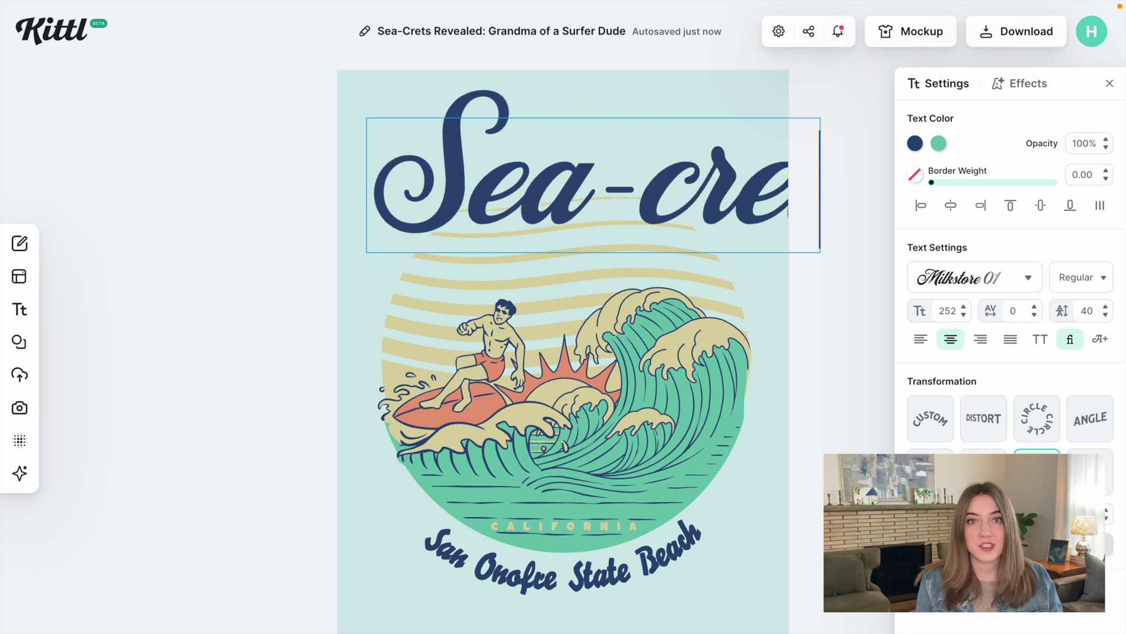
pyautogui.press('Escape')
pyautogui.doubleClick(949, 312)
pyautogui.write('2')
pyautogui.press('Return')
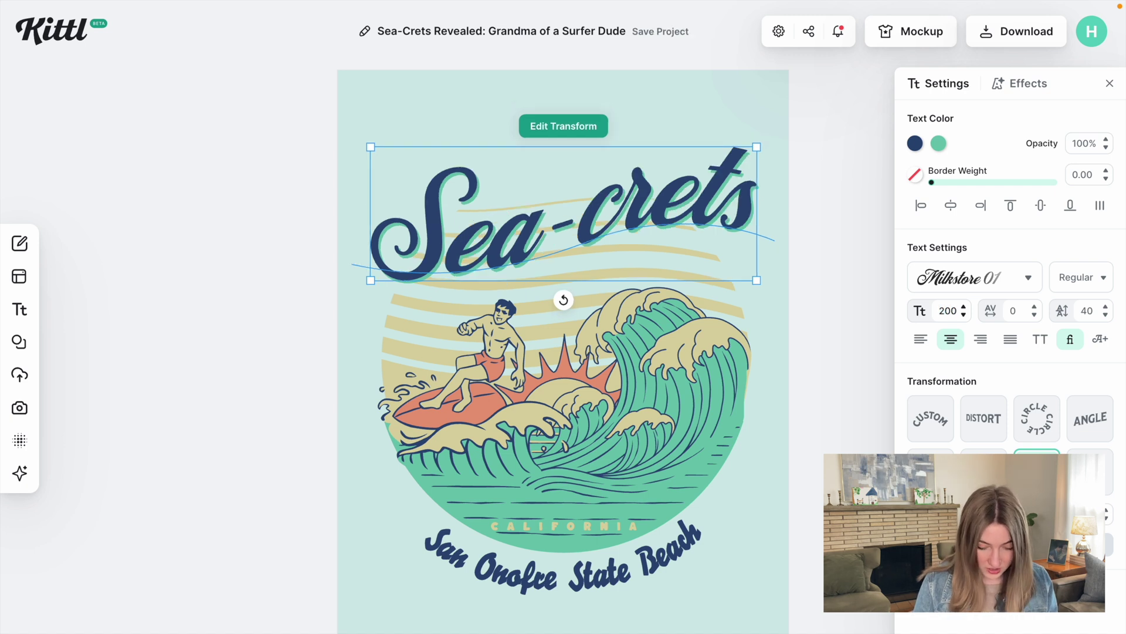
pyautogui.click(845, 327)
# Add a straight "Revealed" line under "Sea-crets", using an uncurved copy of the "San Onofre State Beach" text.
pyautogui.click(576, 247)
pyautogui.hotkey('ctrl', 'v')
pyautogui.moveTo(598, 376); pyautogui.dragTo(610, 269)
pyautogui.click(930, 418)
pyautogui.press('Escape')
pyautogui.click(634, 253)
pyautogui.hotkey('ctrl', 'a')
pyautogui.write('Revealed')
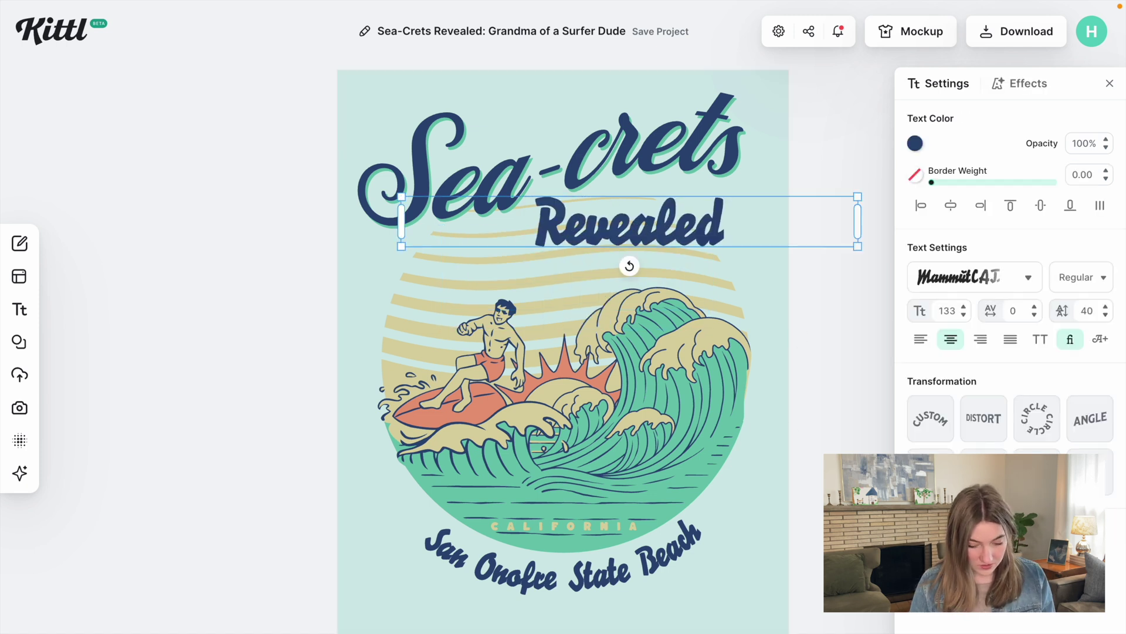
# Apply the Distort transformation to "Revealed" and bend it into an upward arch slanting up under the headline.
pyautogui.click(983, 418)
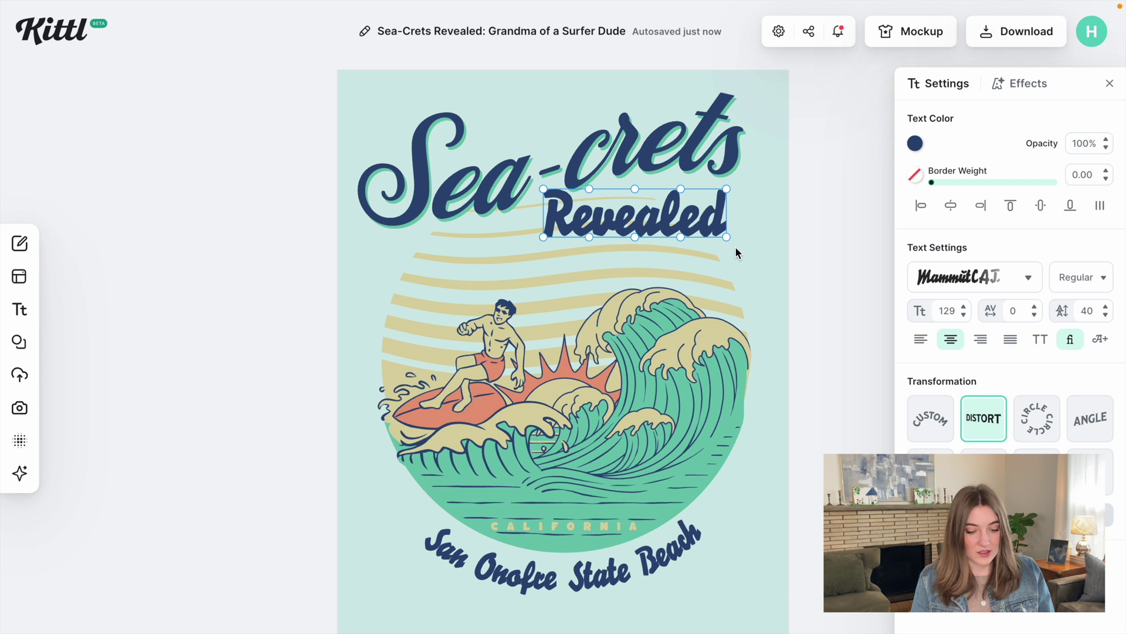
pyautogui.moveTo(543, 237); pyautogui.dragTo(538, 254)
pyautogui.moveTo(635, 189); pyautogui.dragTo(636, 183)
pyautogui.moveTo(544, 189); pyautogui.dragTo(540, 209)
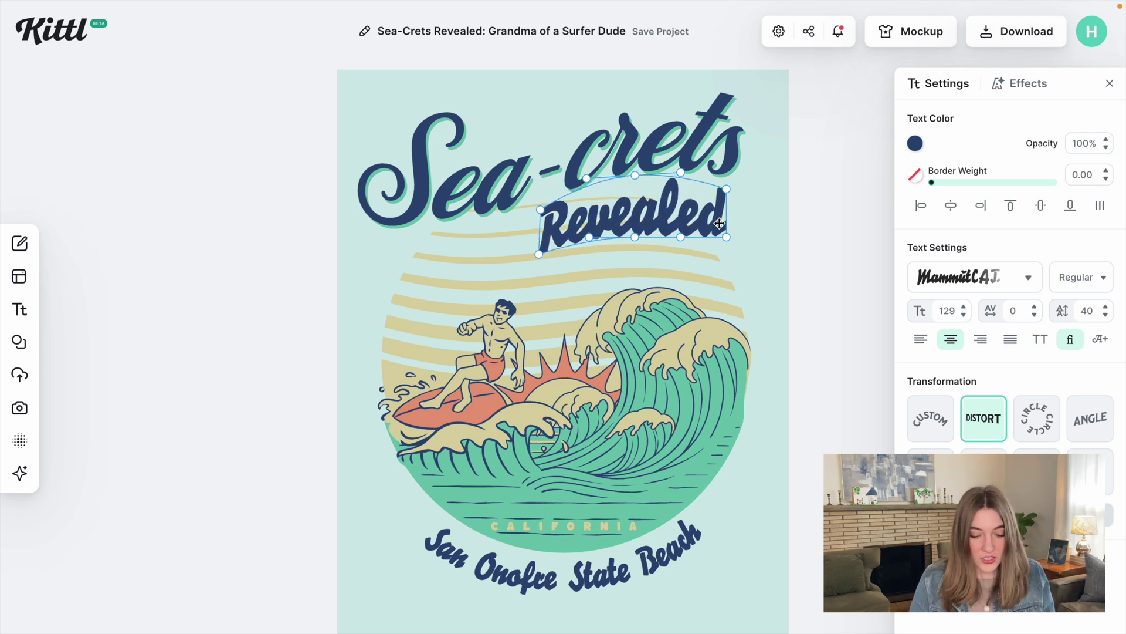
pyautogui.moveTo(635, 237); pyautogui.dragTo(634, 230)
pyautogui.click(780, 266)
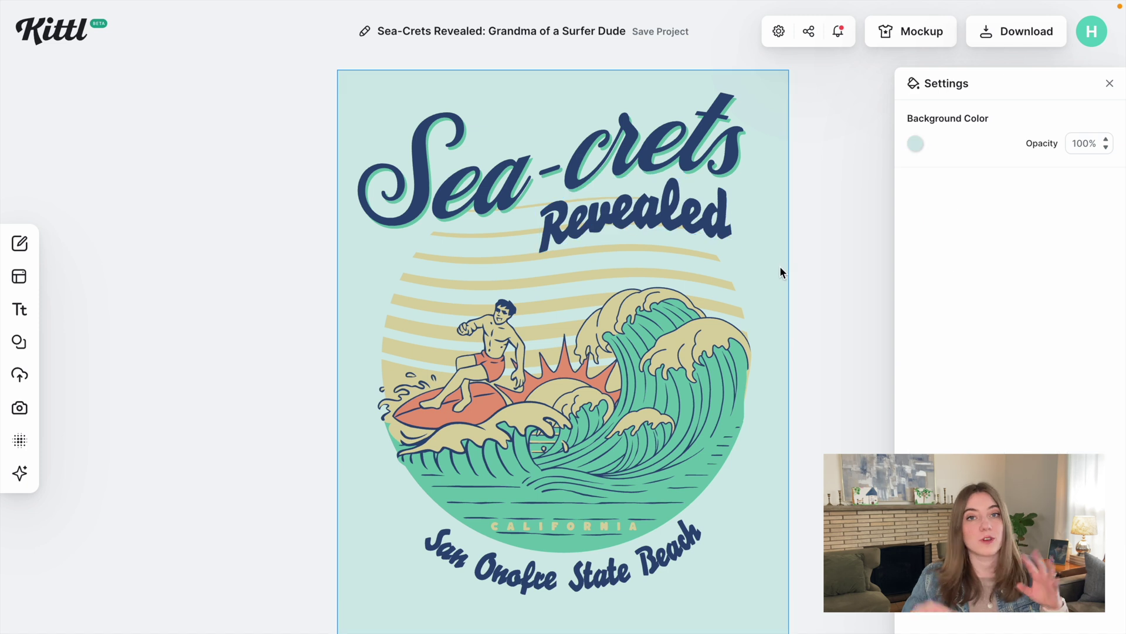
# Refine the distortion of "Revealed" by raising its upper and lower curves to fit closely beneath "Sea-crets".
pyautogui.click(679, 252)
pyautogui.click(635, 157)
pyautogui.moveTo(679, 177); pyautogui.dragTo(679, 158)
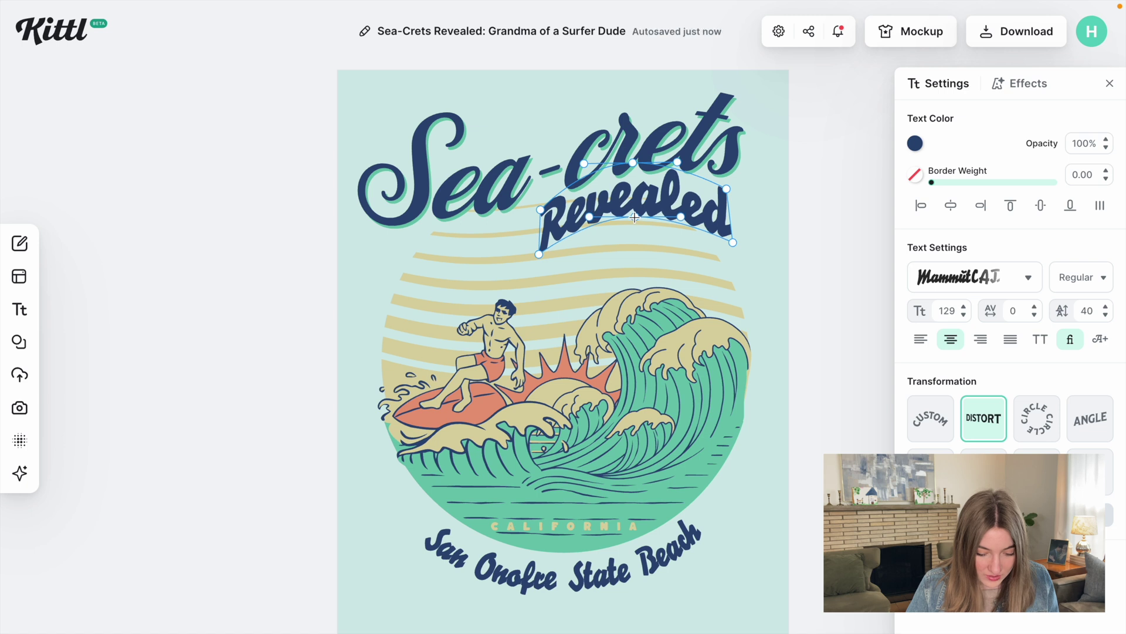
pyautogui.moveTo(589, 228); pyautogui.dragTo(591, 222)
pyautogui.click(837, 273)
pyautogui.click(524, 261)
pyautogui.click(828, 337)
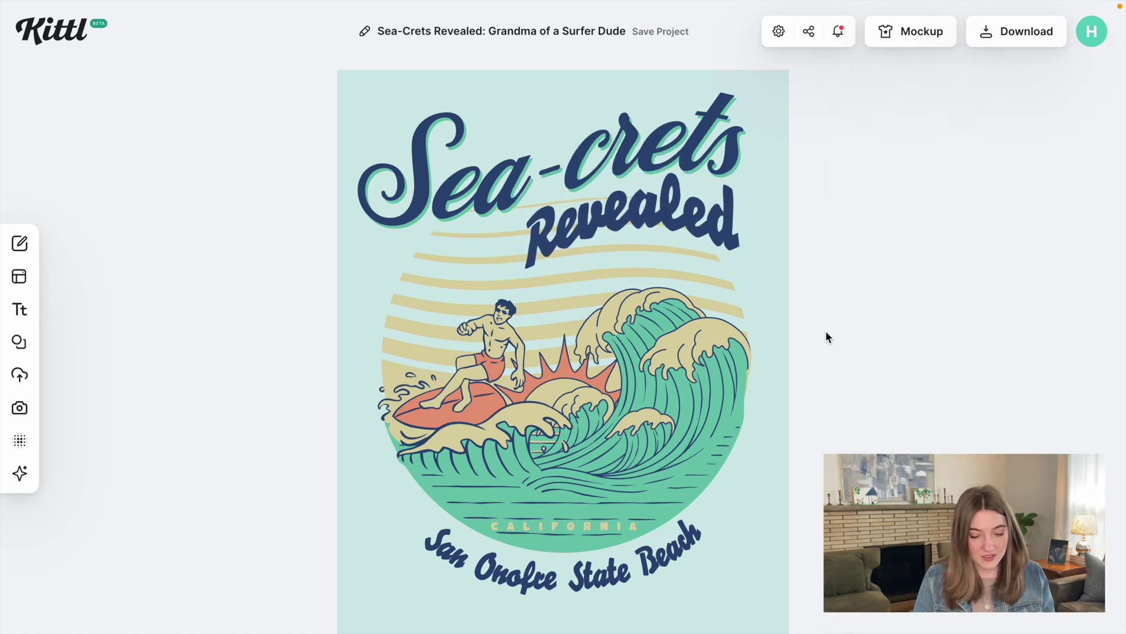
# Replace the curved "San Onofre State Beach" text with "Grandma of a dude or dudette?" and resize it to wrap beneath the circular artwork.
pyautogui.doubleClick(502, 575)
pyautogui.write('Grandma o')
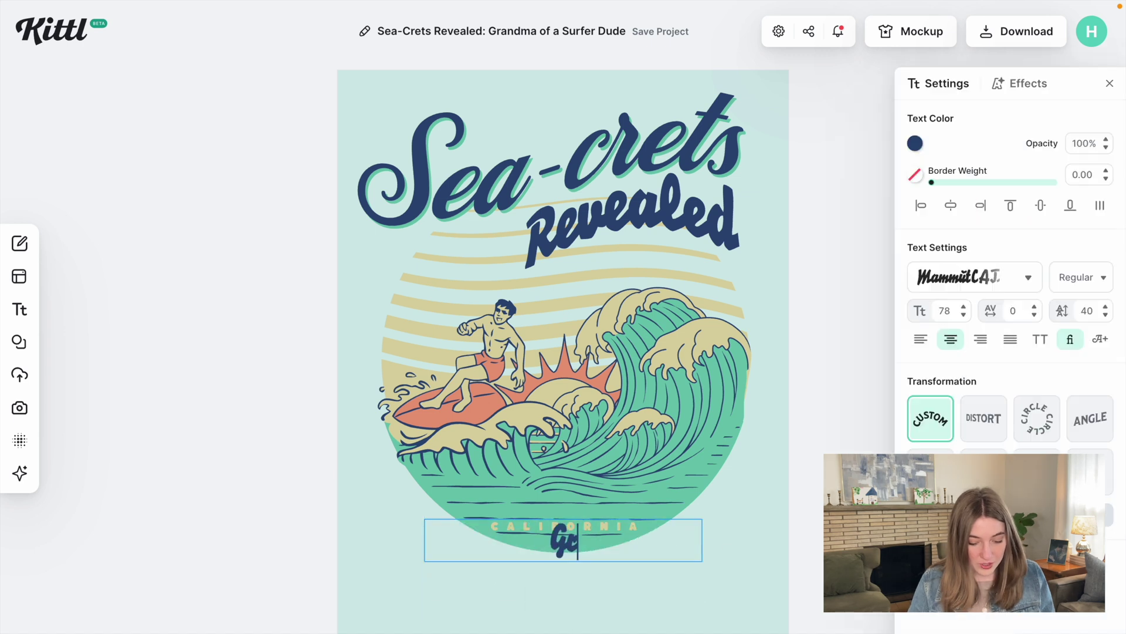
pyautogui.write('f a dude or du')
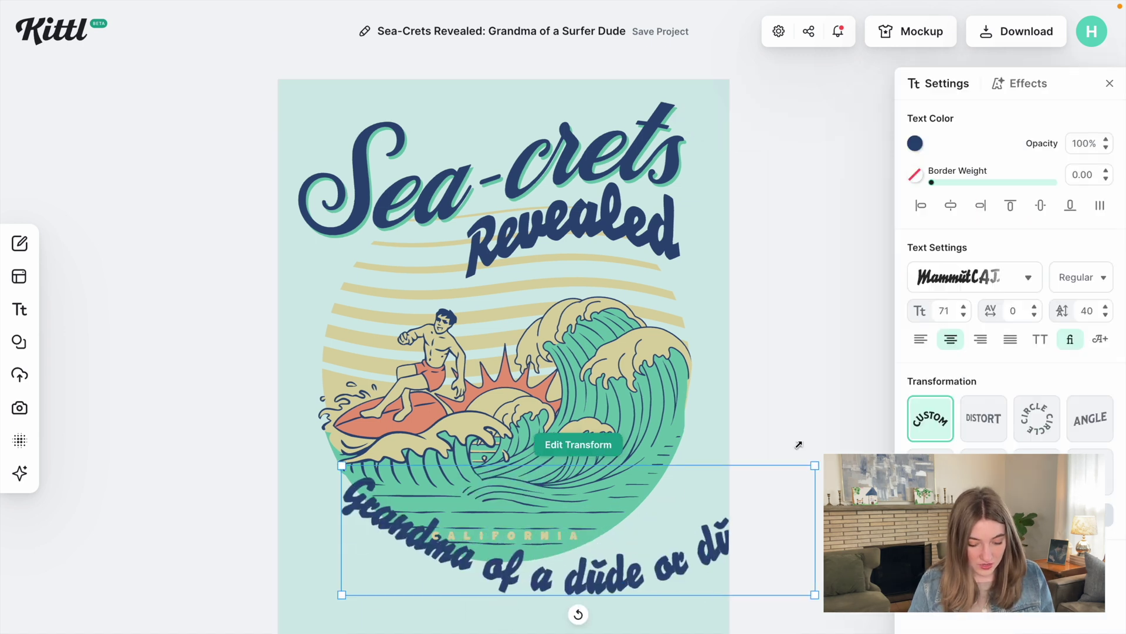
pyautogui.moveTo(800, 445); pyautogui.dragTo(781, 453)
pyautogui.click(736, 496)
pyautogui.doubleClick(728, 500)
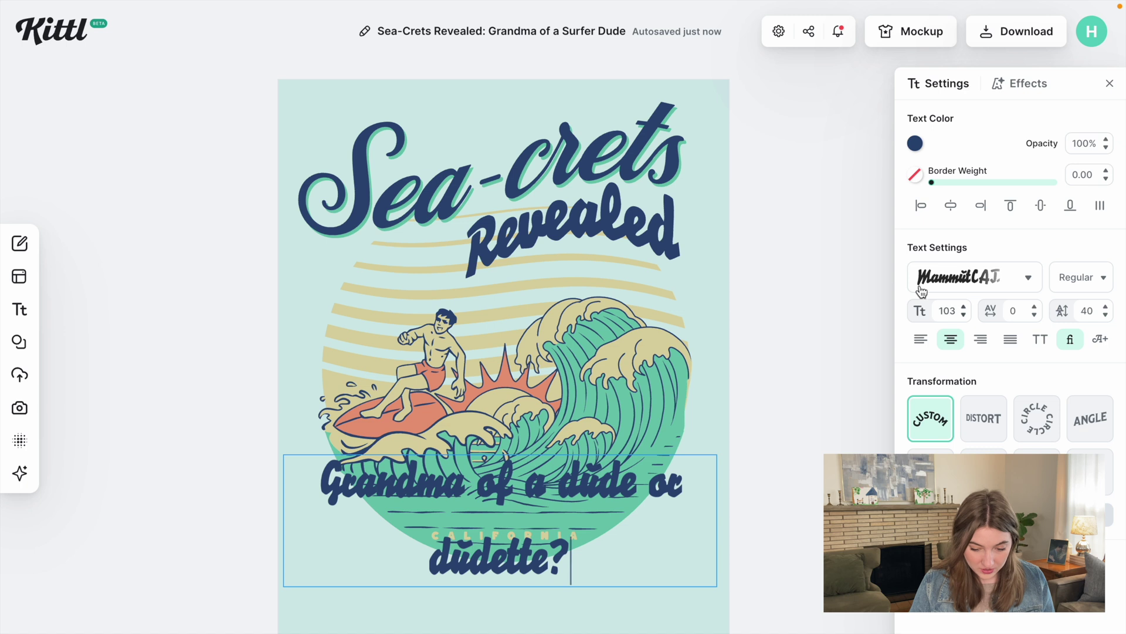
# Change the curved grandma line and "Revealed" to the Adventurer 06 font, and refit the "Revealed" distortion beneath "Sea-crets".
pyautogui.click(964, 275)
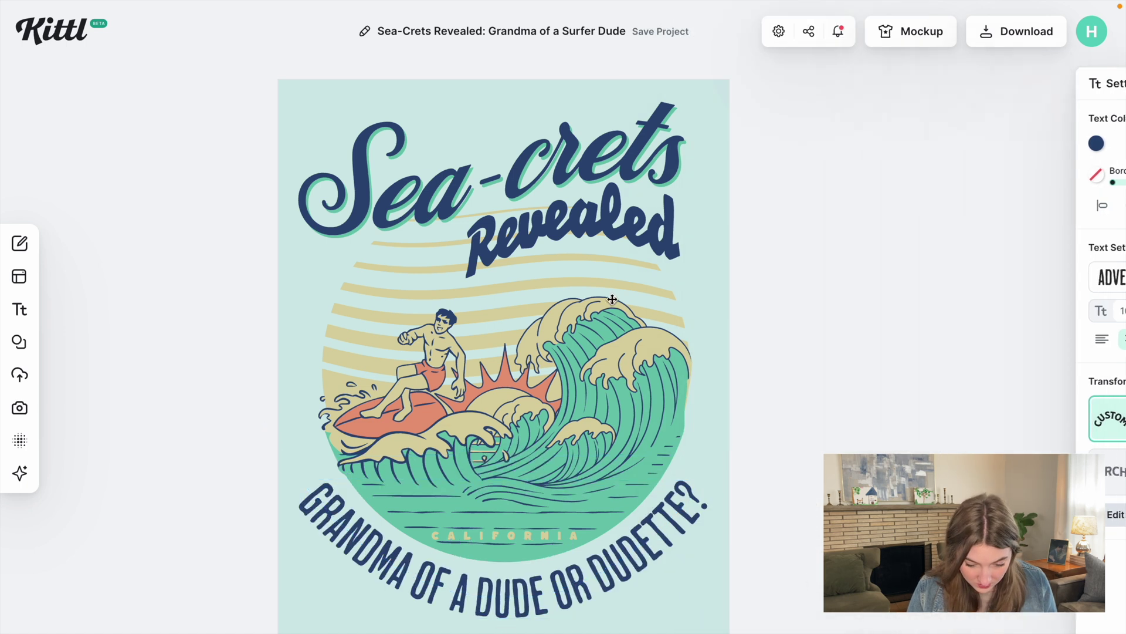
pyautogui.hotkey('ctrl', 'z')
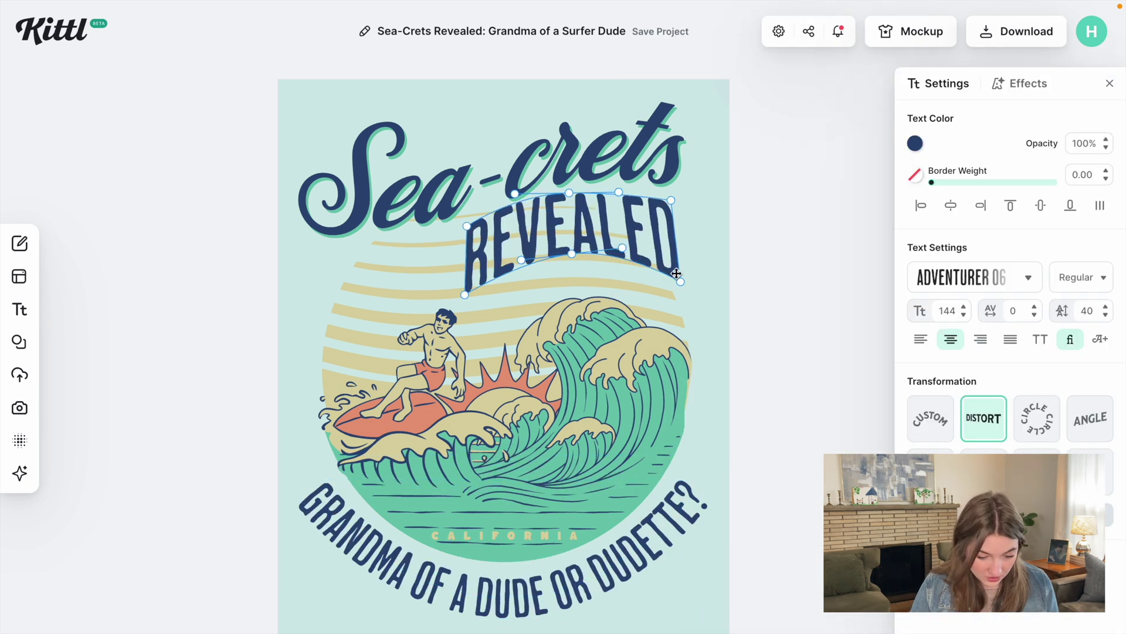
pyautogui.hotkey('ctrl', 'z')
pyautogui.hotkey('ctrl', 'z')
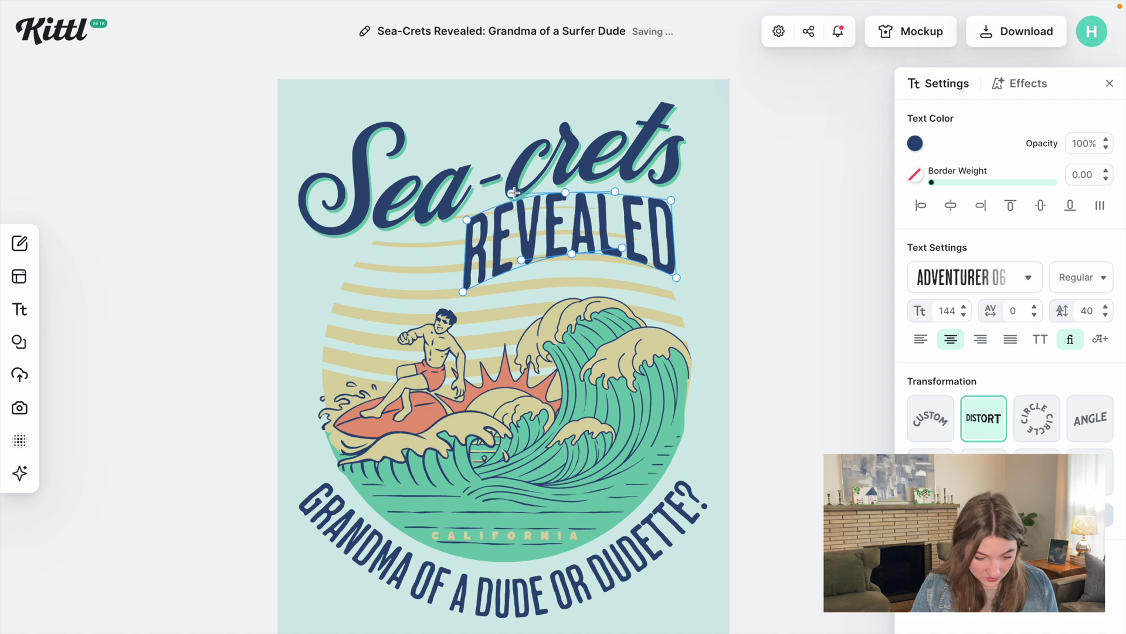
pyautogui.click(801, 347)
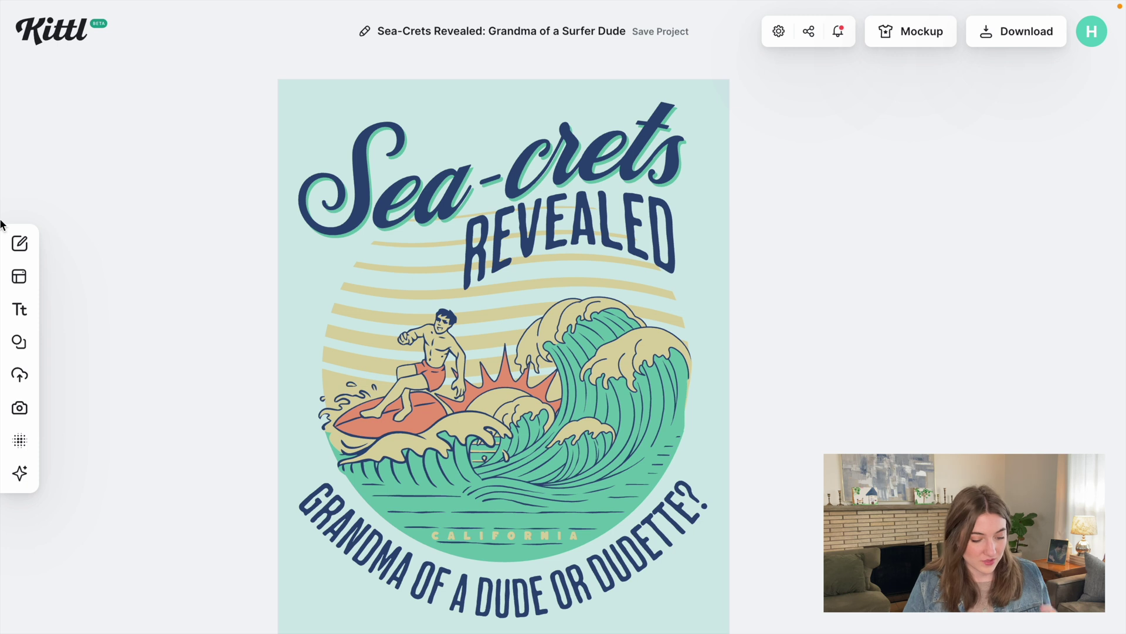
# Generate a Kittl AI image of "cute pink and blue surfboards at beach." in the Kawaii Icon clipart style.
pyautogui.moveTo(20, 242)
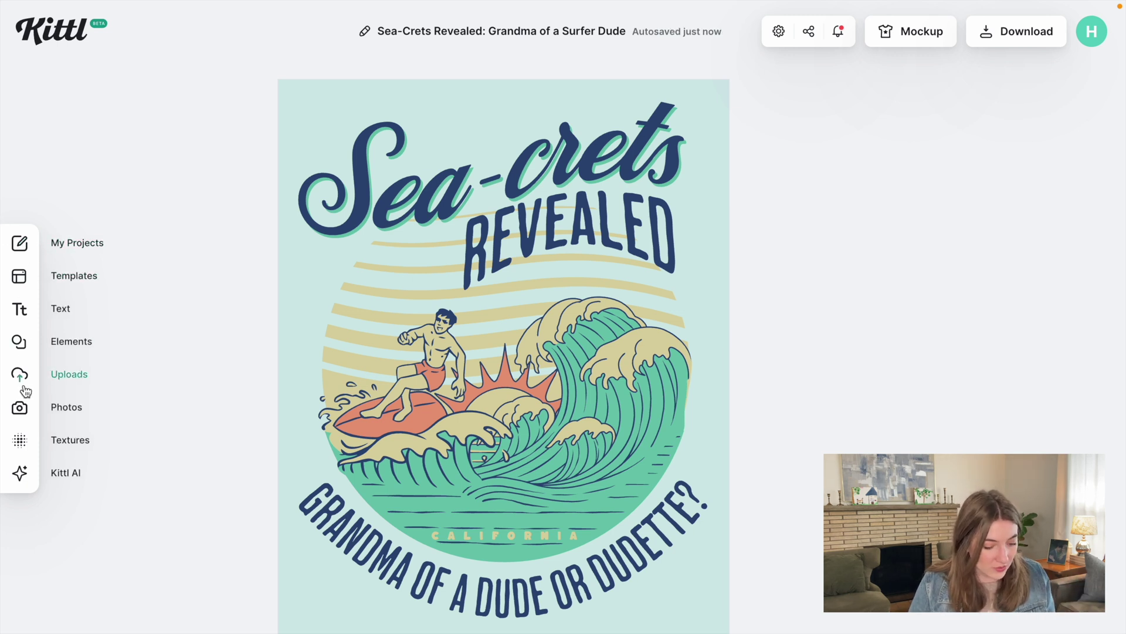
pyautogui.click(24, 482)
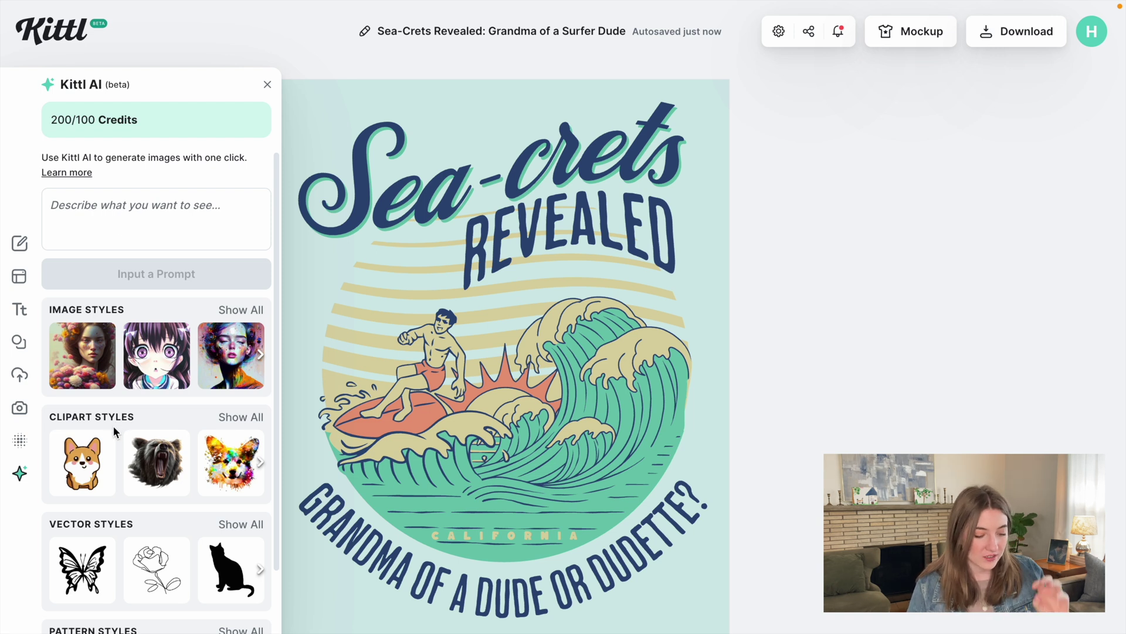
pyautogui.scroll(-1, 113, 425)
pyautogui.scroll(1, 210, 296)
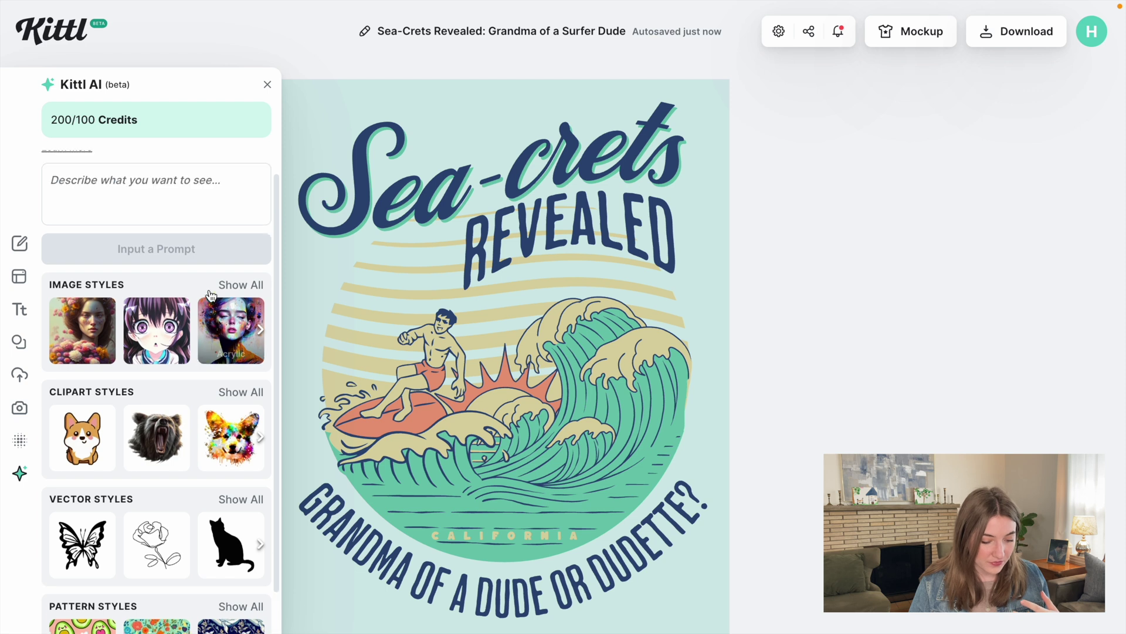
pyautogui.scroll(1, 210, 296)
pyautogui.scroll(-1, 245, 392)
pyautogui.click(245, 392)
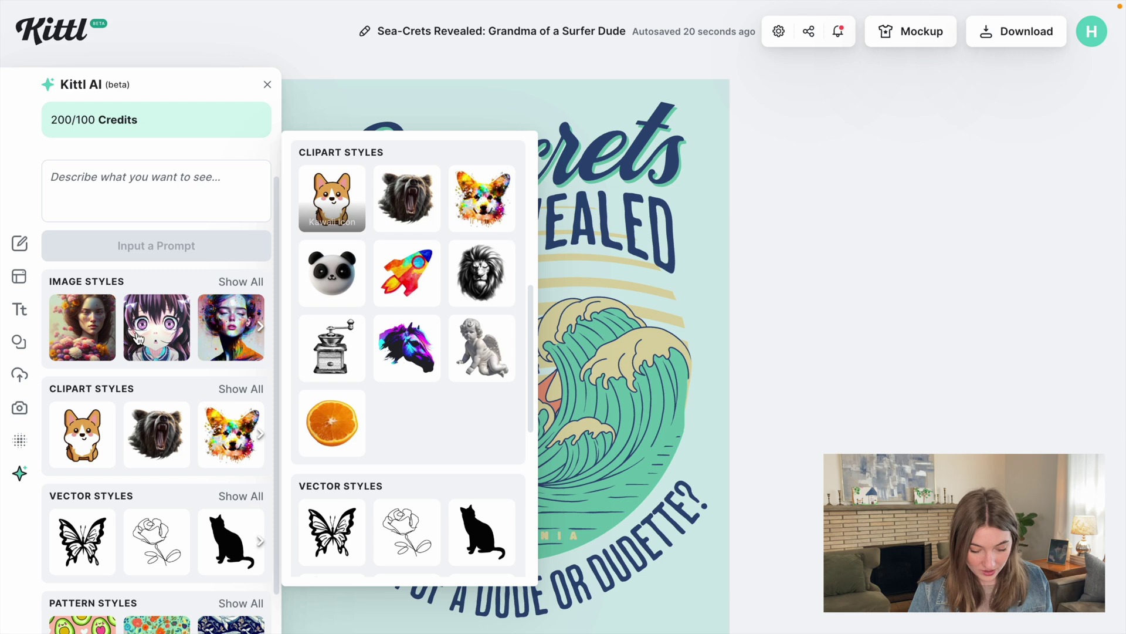
pyautogui.click(185, 180)
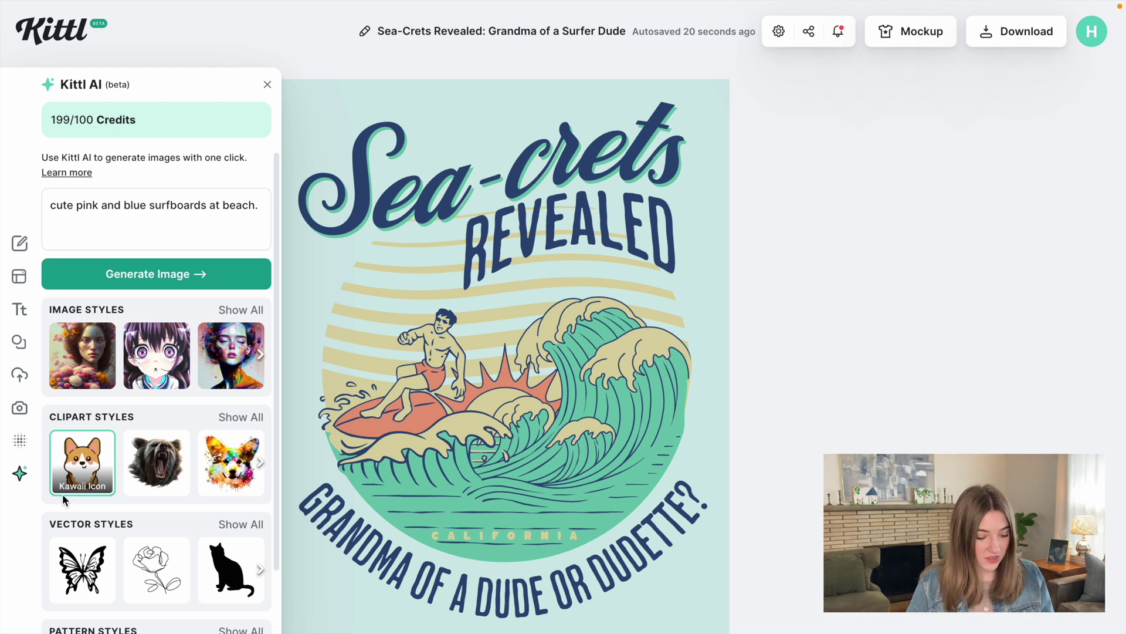
pyautogui.click(195, 274)
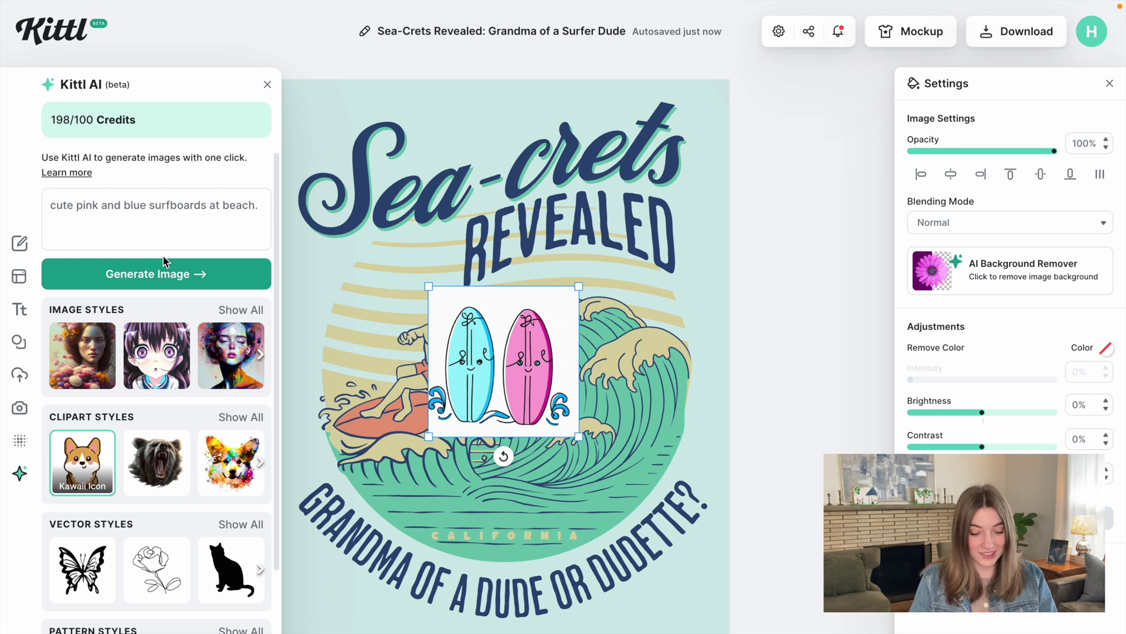
# Enlarge the generated surfboards image and center it over the surfer scene between "Revealed" and the curved grandma line.
pyautogui.moveTo(429, 286); pyautogui.dragTo(292, 208)
pyautogui.moveTo(448, 326); pyautogui.dragTo(507, 416)
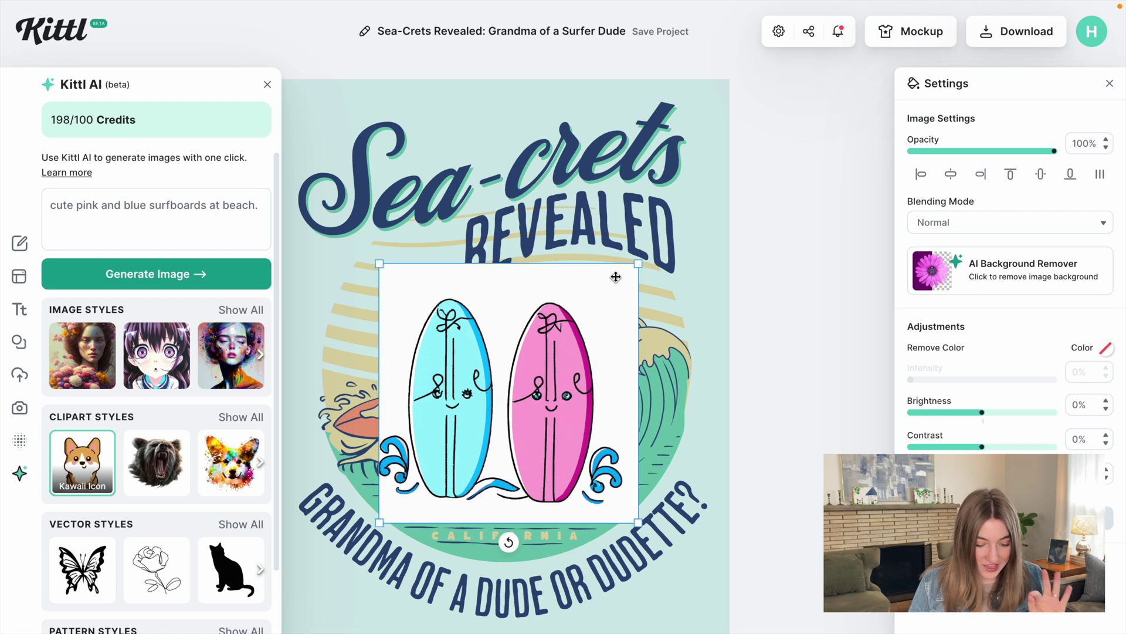
pyautogui.moveTo(638, 265); pyautogui.dragTo(657, 246)
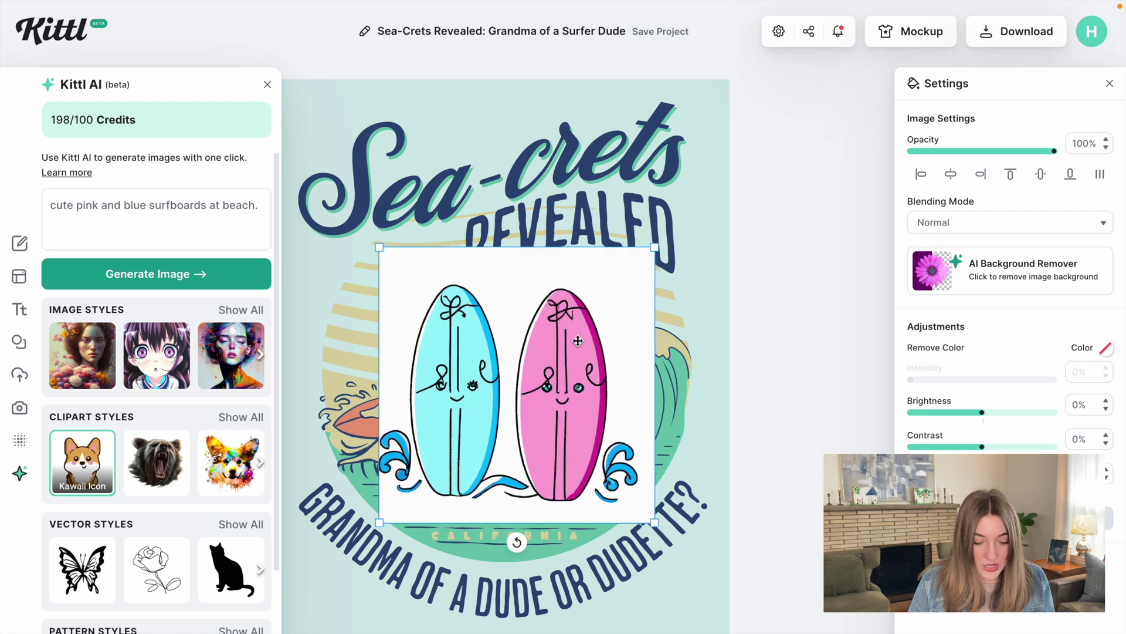
pyautogui.moveTo(576, 342); pyautogui.dragTo(563, 341)
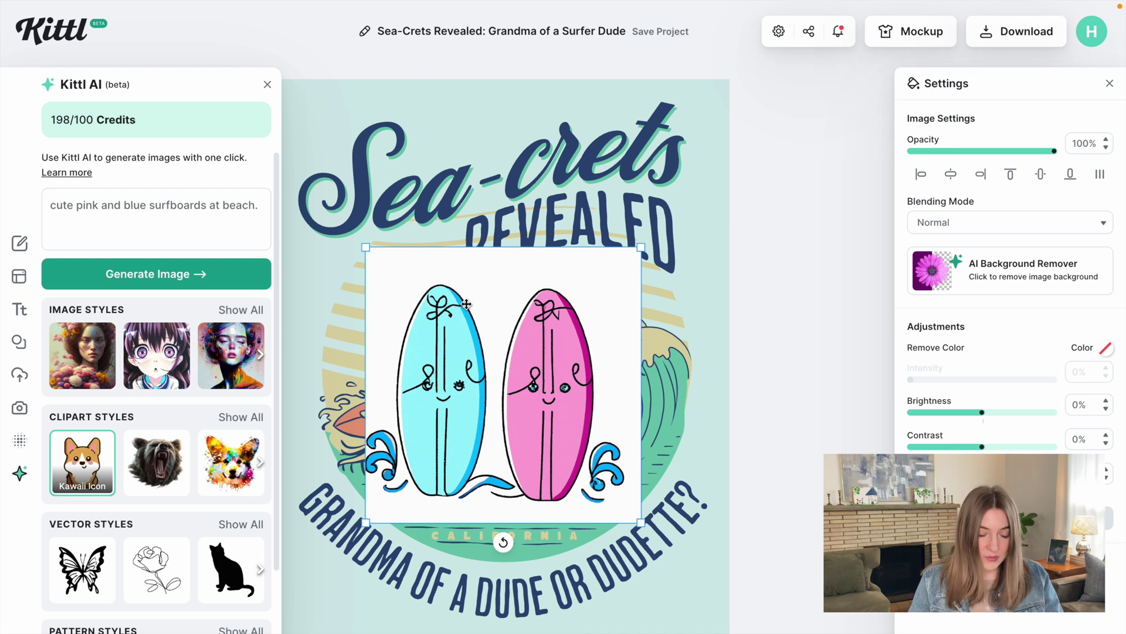
# Remove the surfboards image's background with the AI Background Remover, and enlarge the cutout slightly.
pyautogui.click(1043, 267)
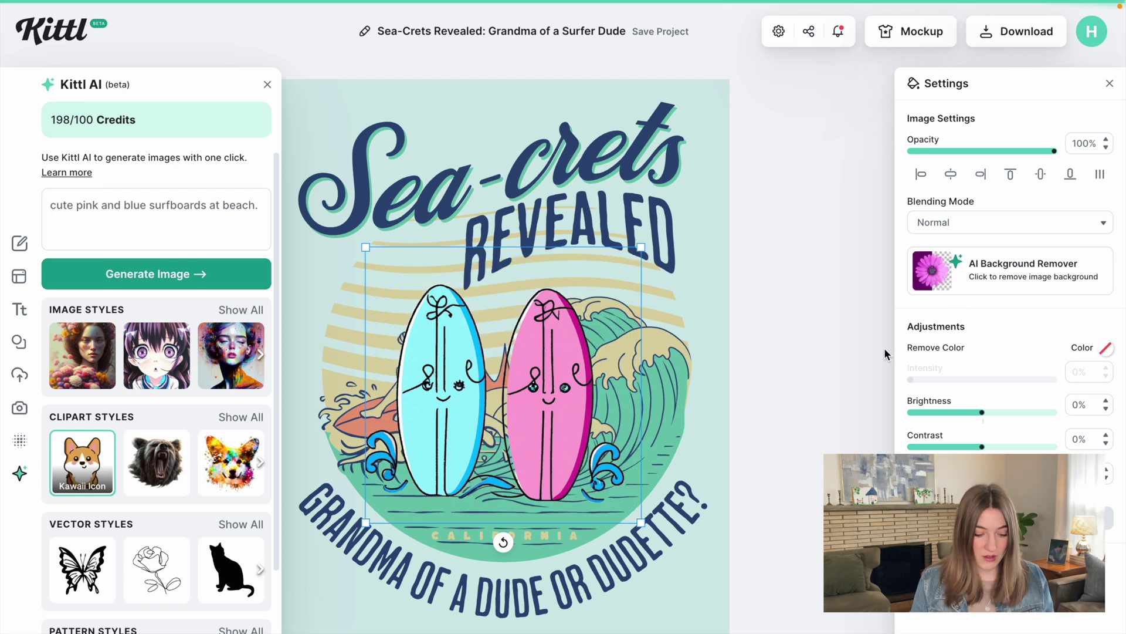
pyautogui.moveTo(542, 391); pyautogui.dragTo(558, 364)
pyautogui.click(724, 393)
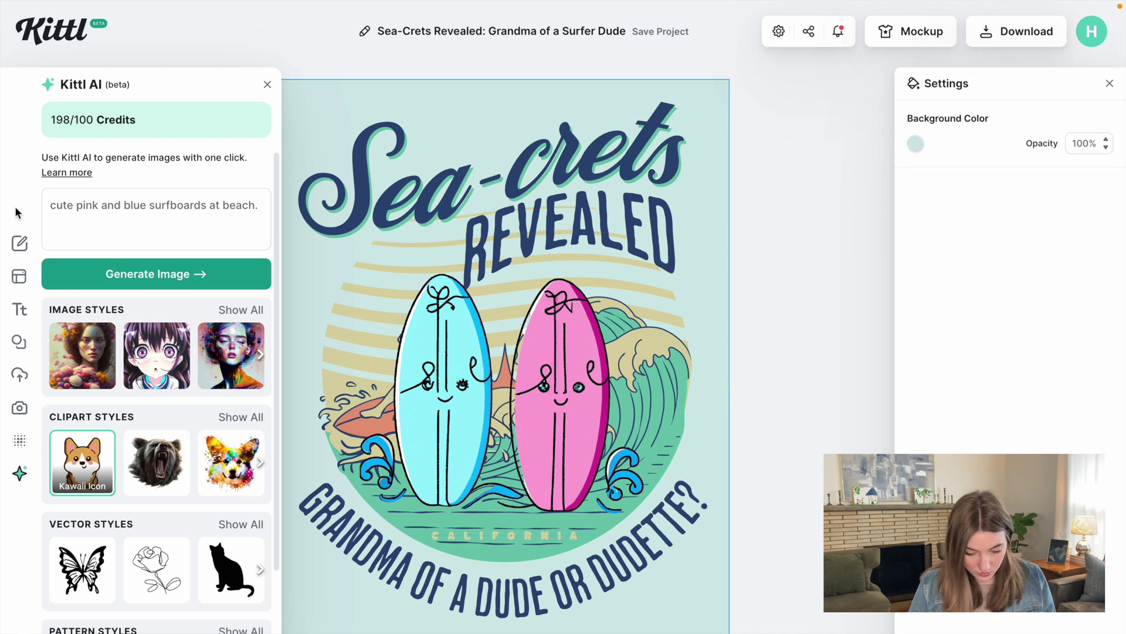
# Delete the original surfer and wave illustration and the "California" text, and move the surfboards slightly lower.
pyautogui.scroll(-2, 168, 196)
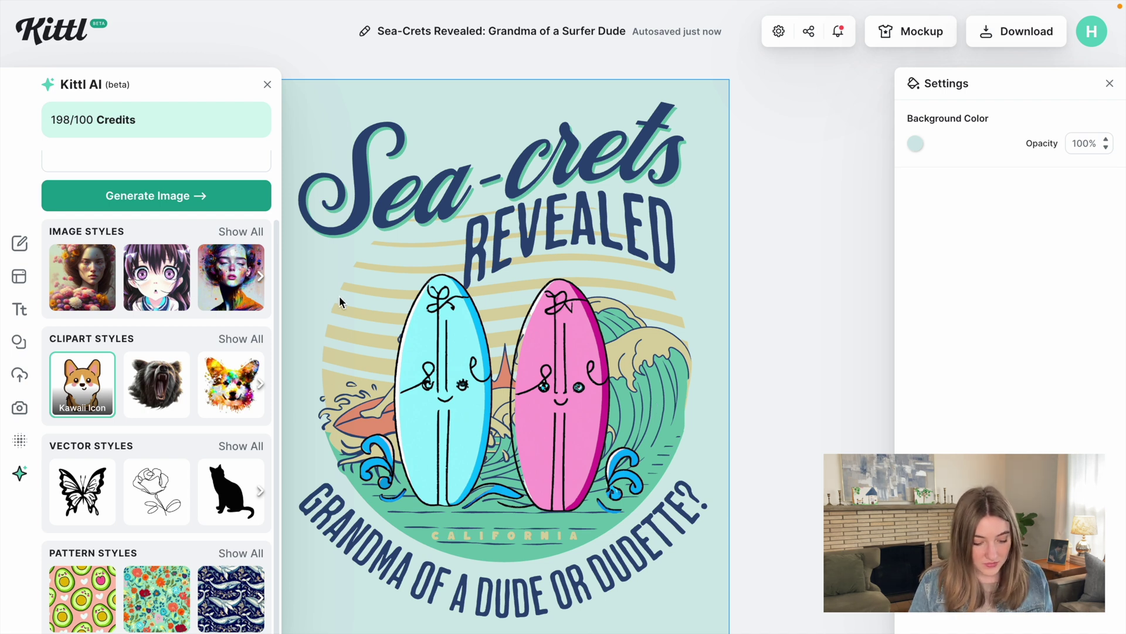
pyautogui.click(355, 314)
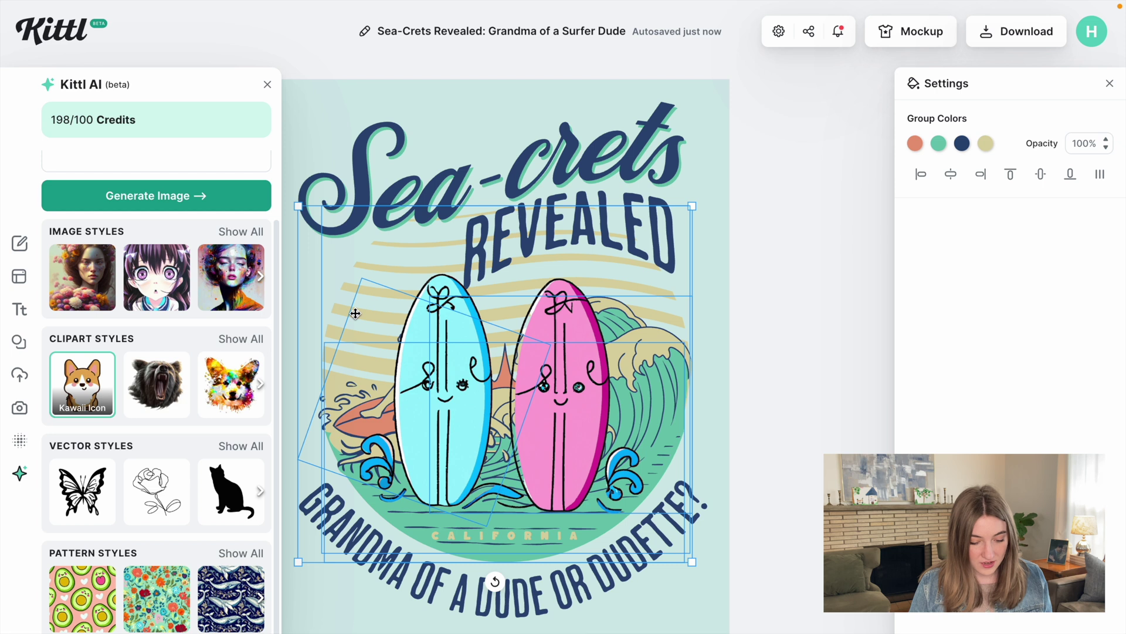
pyautogui.press('Delete')
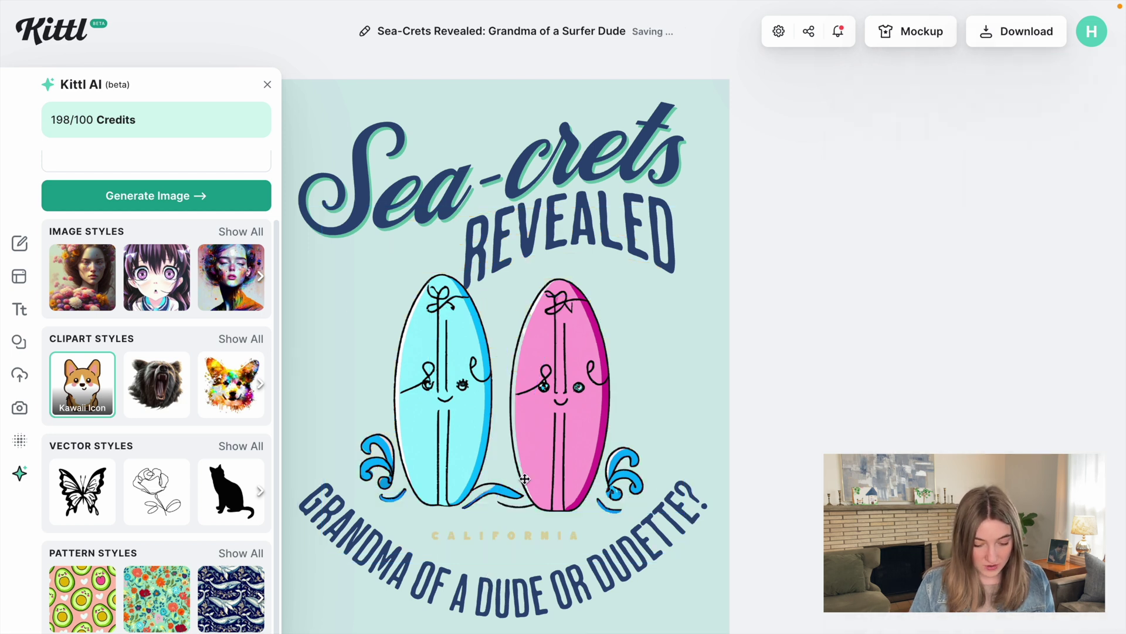
pyautogui.click(504, 537)
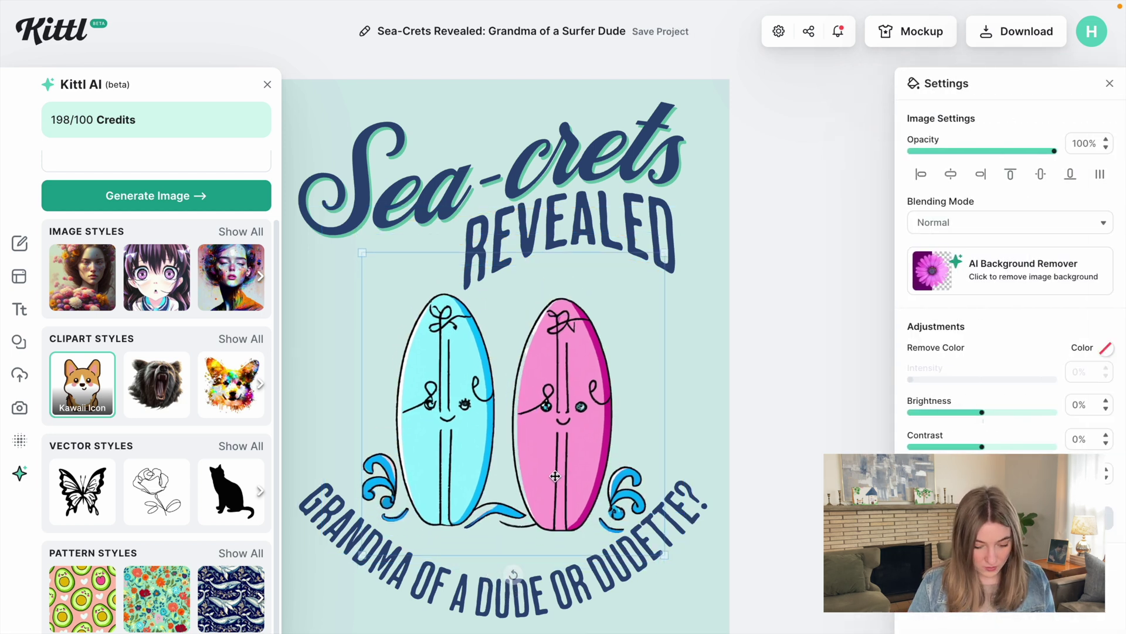
pyautogui.scroll(2, 147, 186)
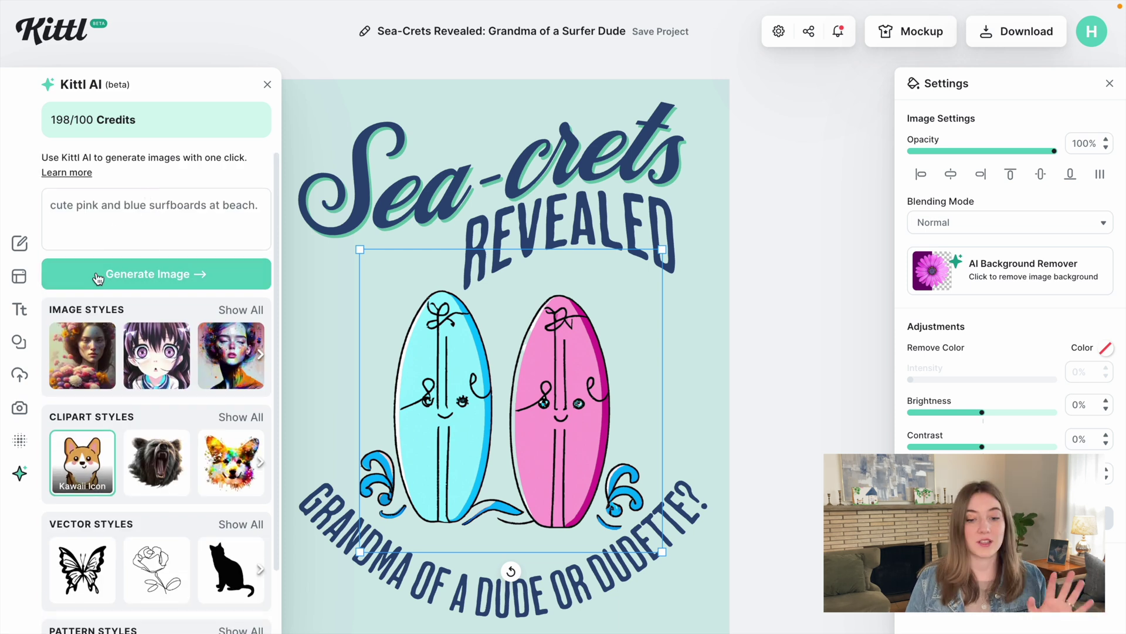
# Search the elements library for "wave".
pyautogui.click(19, 342)
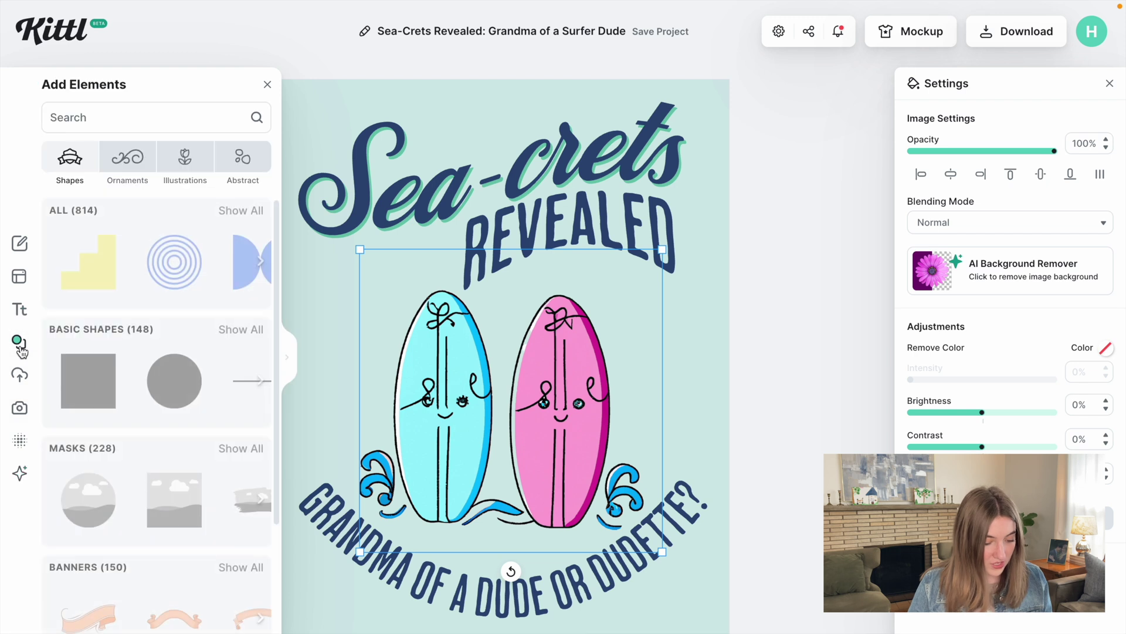
pyautogui.click(144, 119)
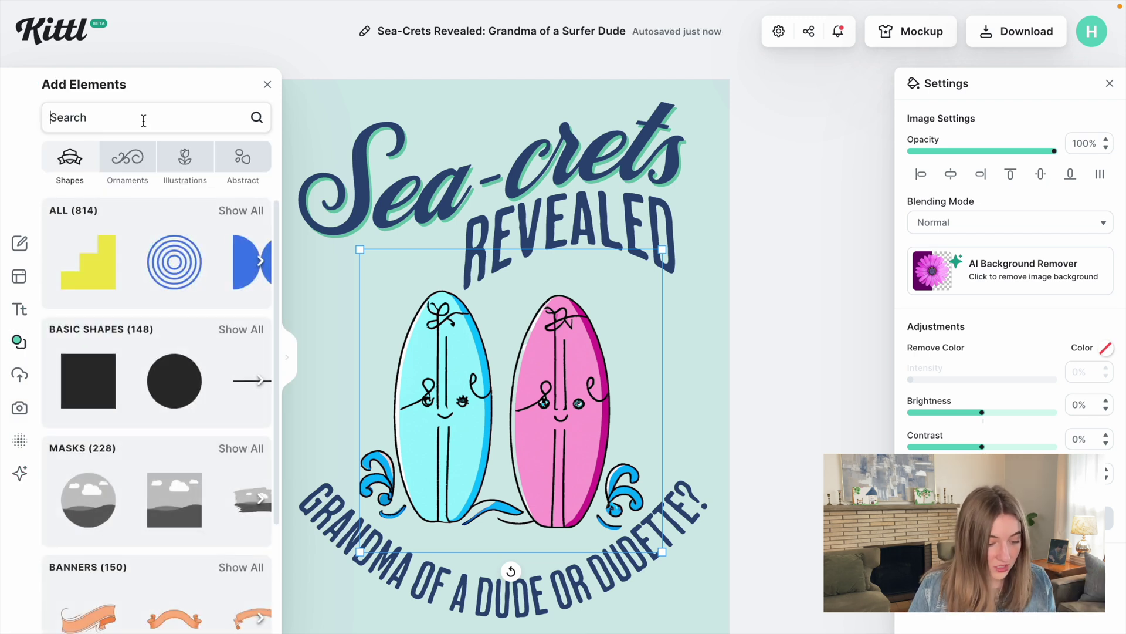
pyautogui.write('wave')
pyautogui.press('Return')
pyautogui.scroll(-3, 106, 313)
# Try the single blue-and-white wave illustration enlarged over the surfboards, and delete it.
pyautogui.click(105, 313)
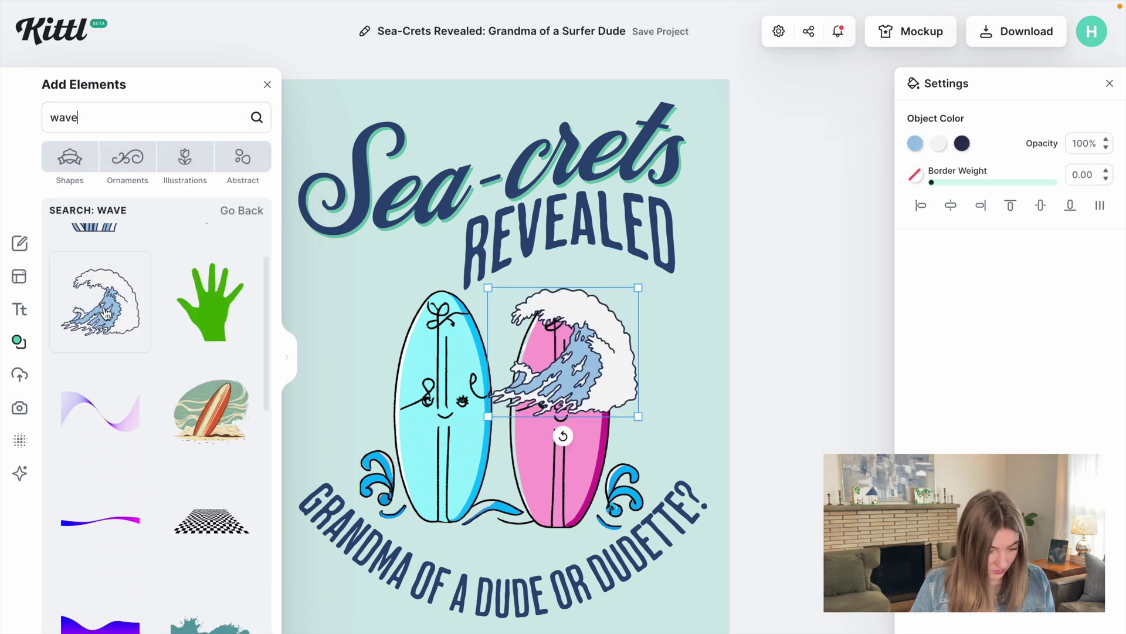
pyautogui.moveTo(600, 389); pyautogui.dragTo(600, 506)
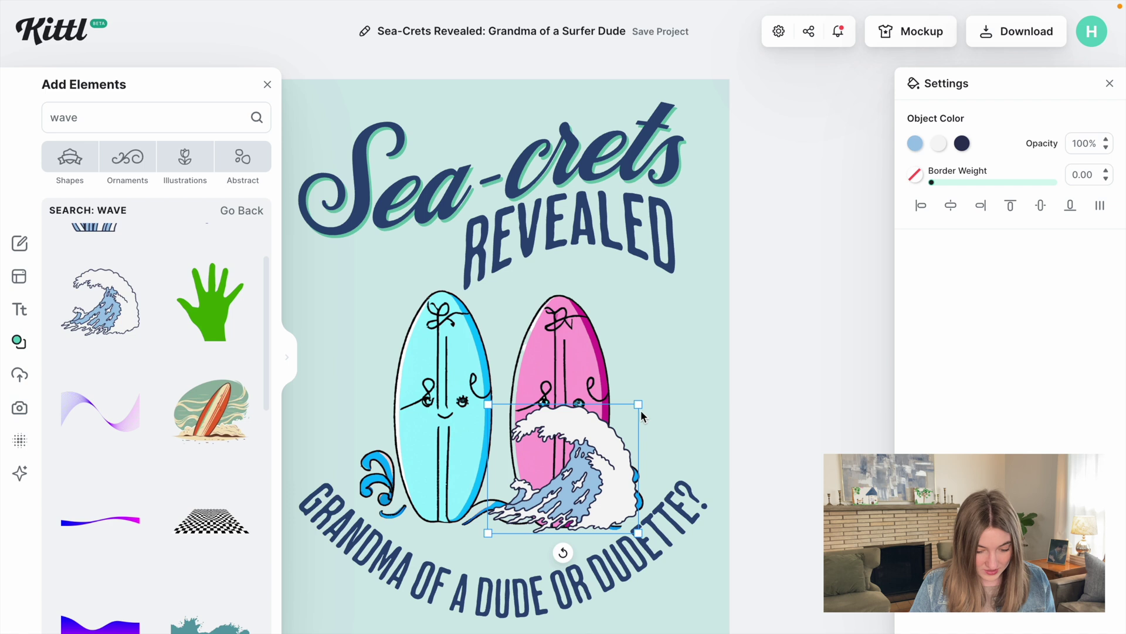
pyautogui.moveTo(639, 404); pyautogui.dragTo(767, 290)
pyautogui.moveTo(684, 322); pyautogui.dragTo(559, 423)
pyautogui.press('Delete')
# Add the teal multi-crested wave illustration, enlarge it across the area above the curved grandma line, and send it behind the surfboards.
pyautogui.click(210, 451)
pyautogui.moveTo(546, 352); pyautogui.dragTo(545, 478)
pyautogui.moveTo(628, 415); pyautogui.dragTo(326, 282)
pyautogui.moveTo(441, 381); pyautogui.dragTo(464, 396)
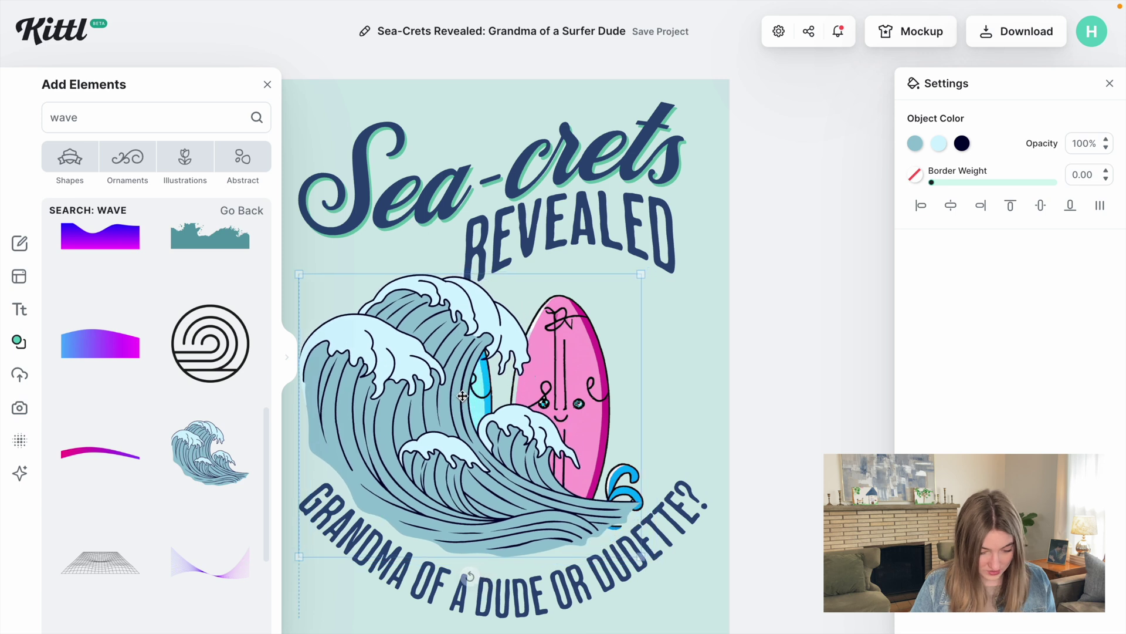
pyautogui.rightClick(536, 353)
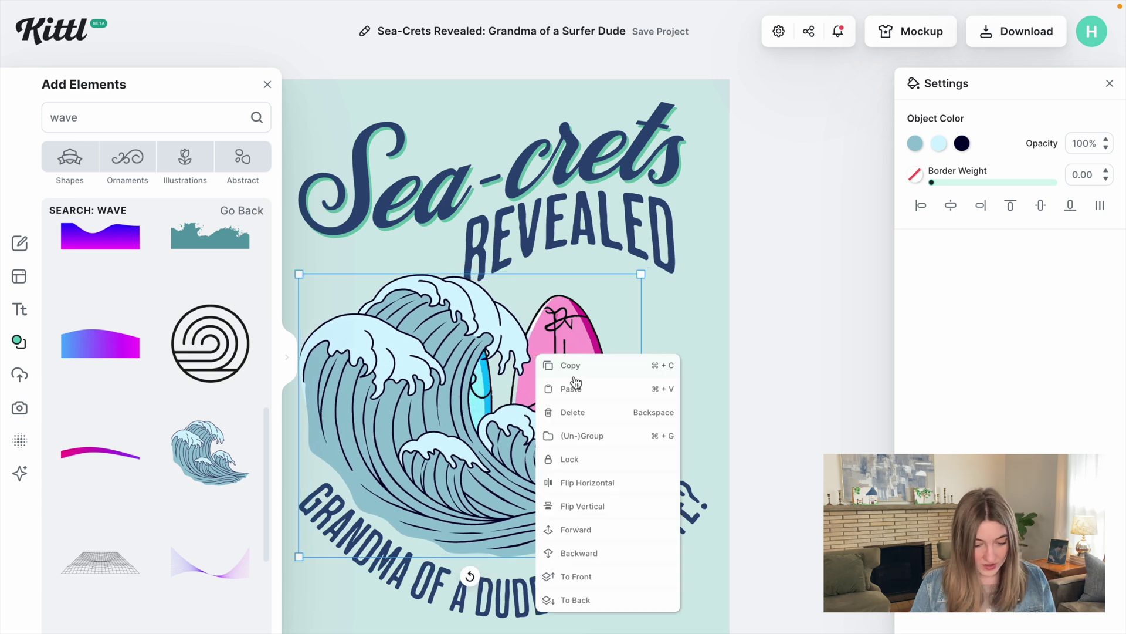
pyautogui.click(581, 553)
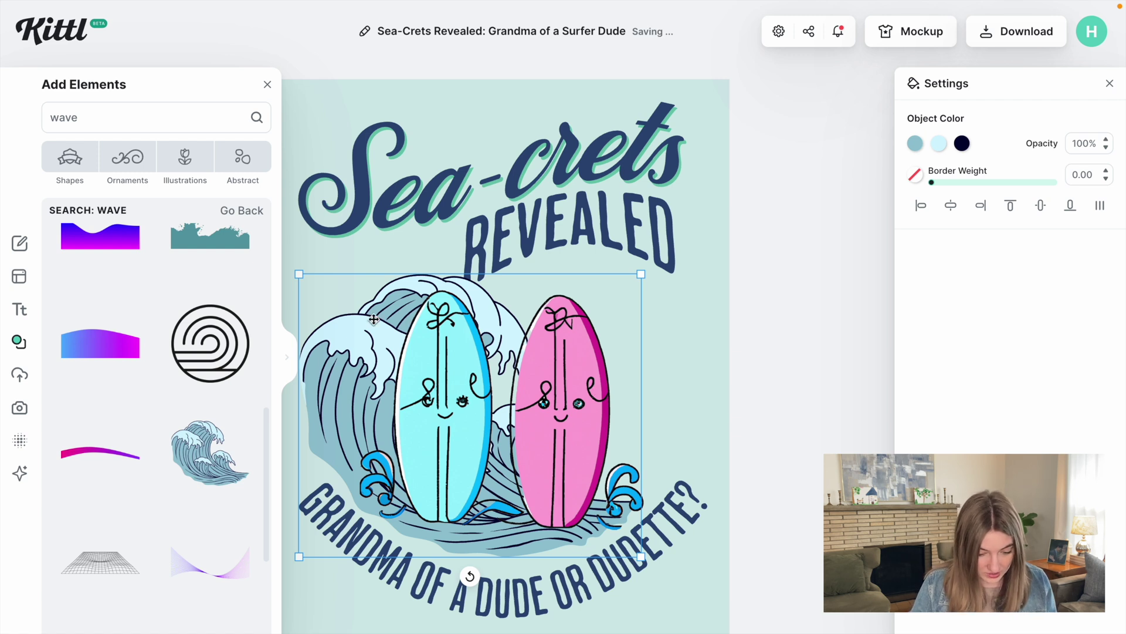
# Change the artboard's background color to white.
pyautogui.click(915, 143)
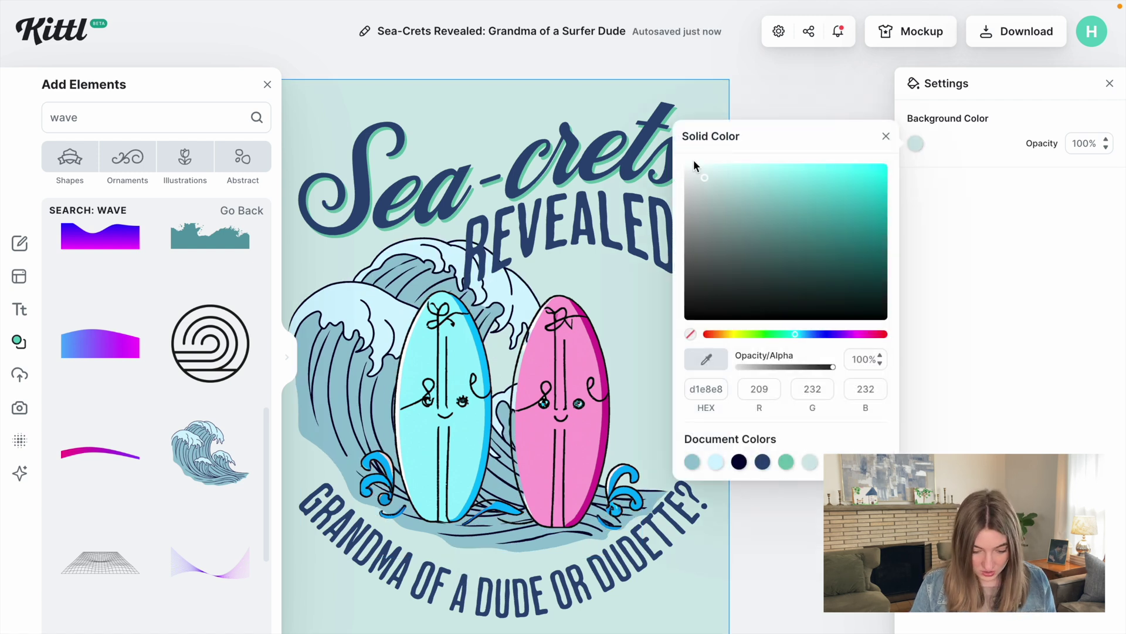
pyautogui.moveTo(710, 186); pyautogui.dragTo(684, 139)
pyautogui.click(820, 78)
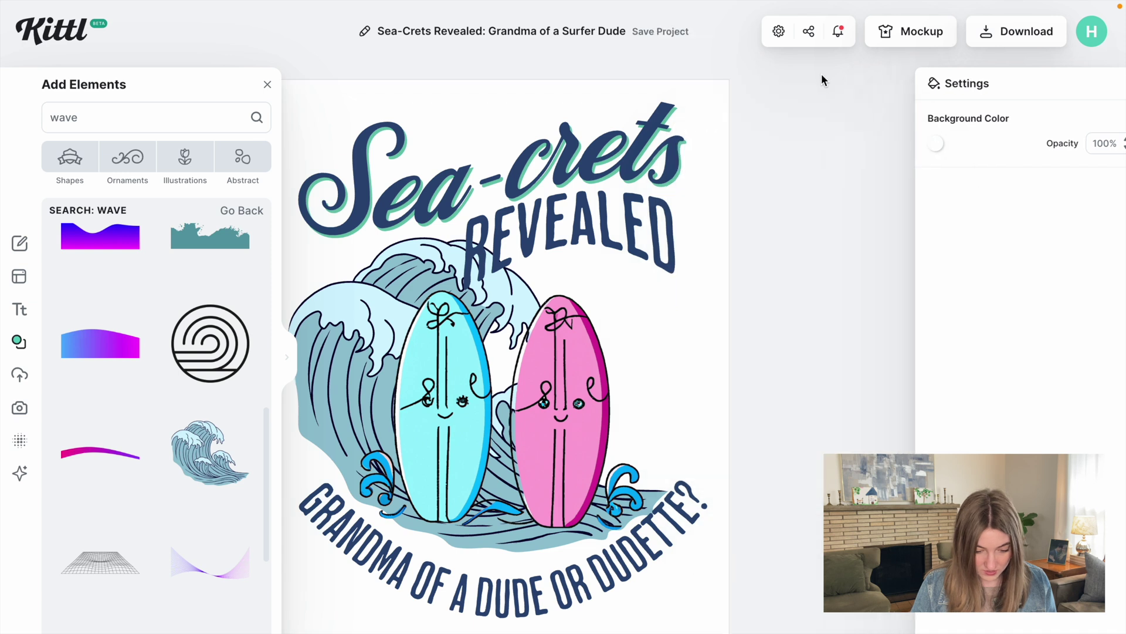
# Recolor the word "REVEALED" by sampling the light pink from the pink surfboard.
pyautogui.click(509, 244)
pyautogui.click(915, 143)
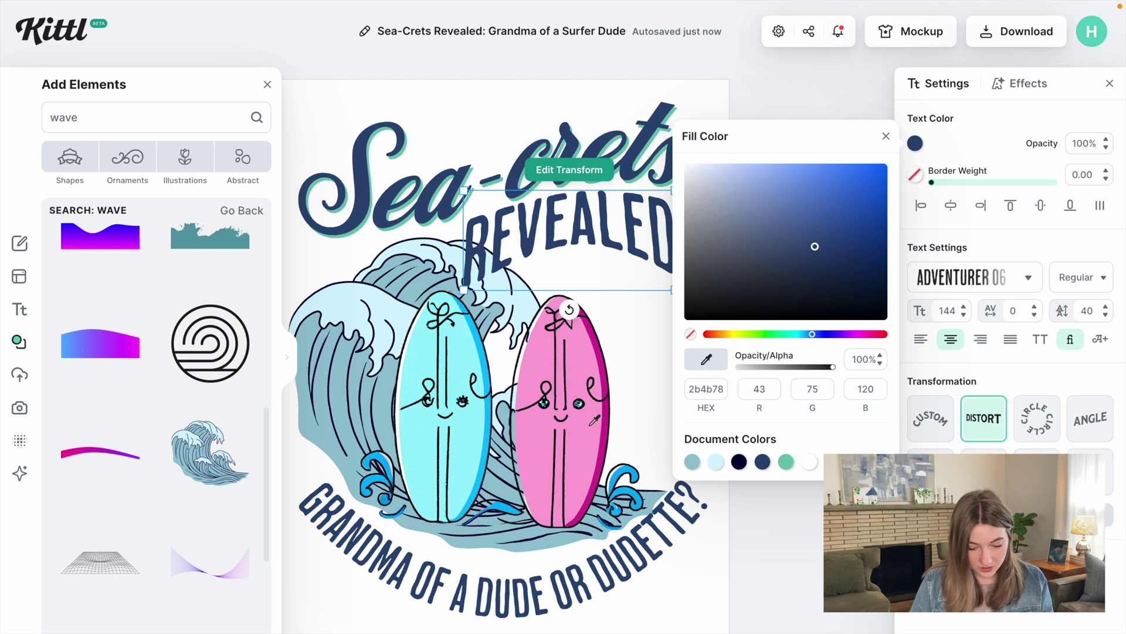
pyautogui.click(589, 427)
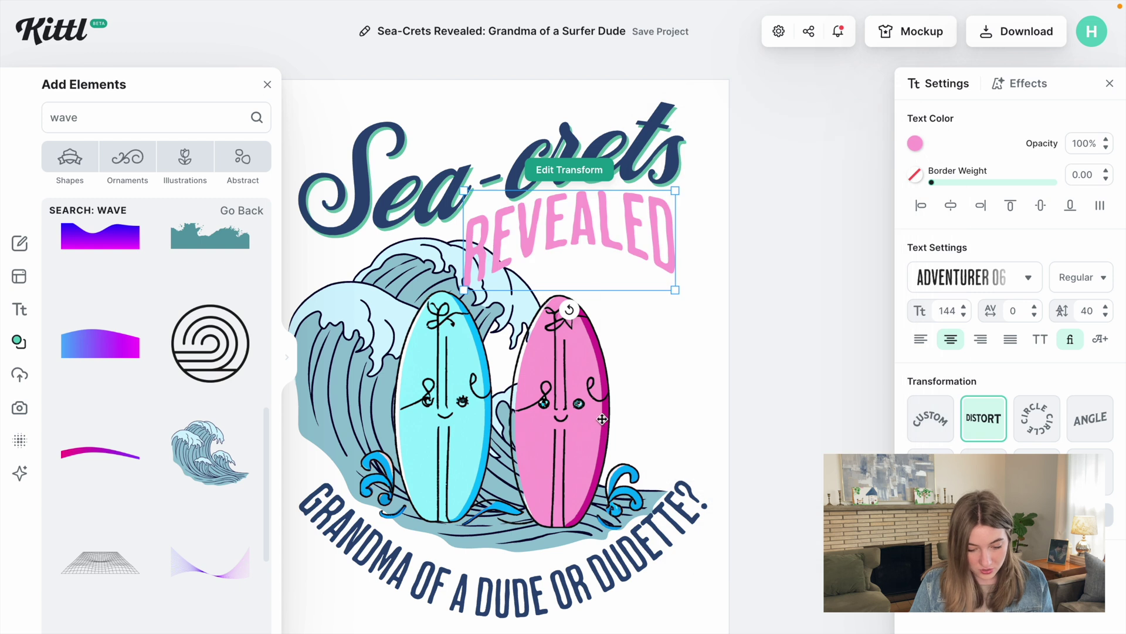
pyautogui.click(915, 144)
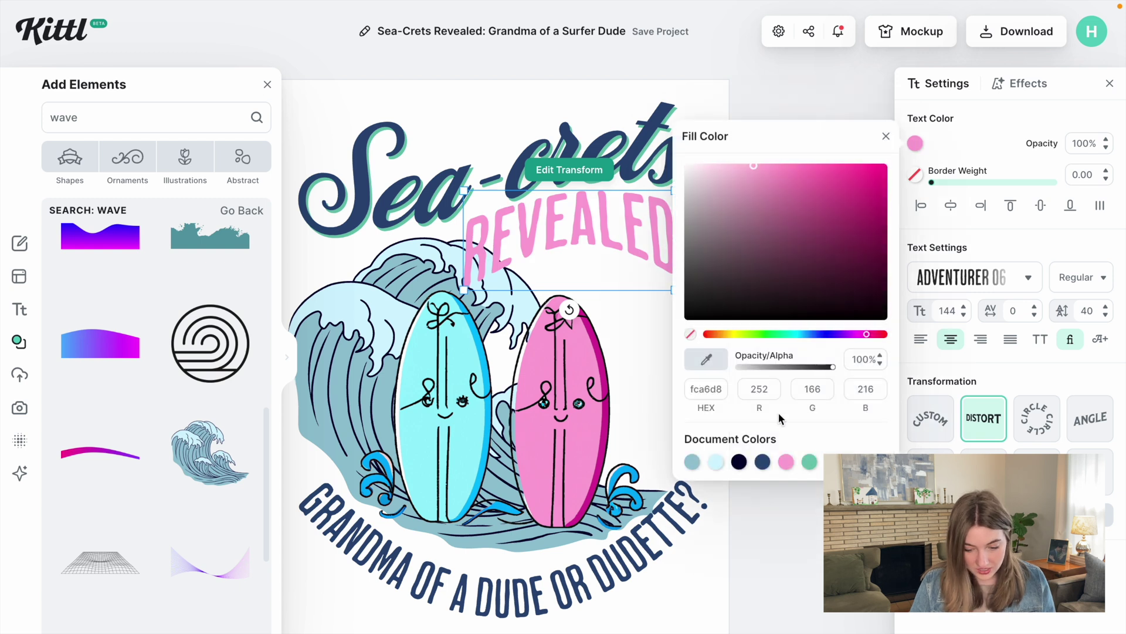
pyautogui.click(602, 361)
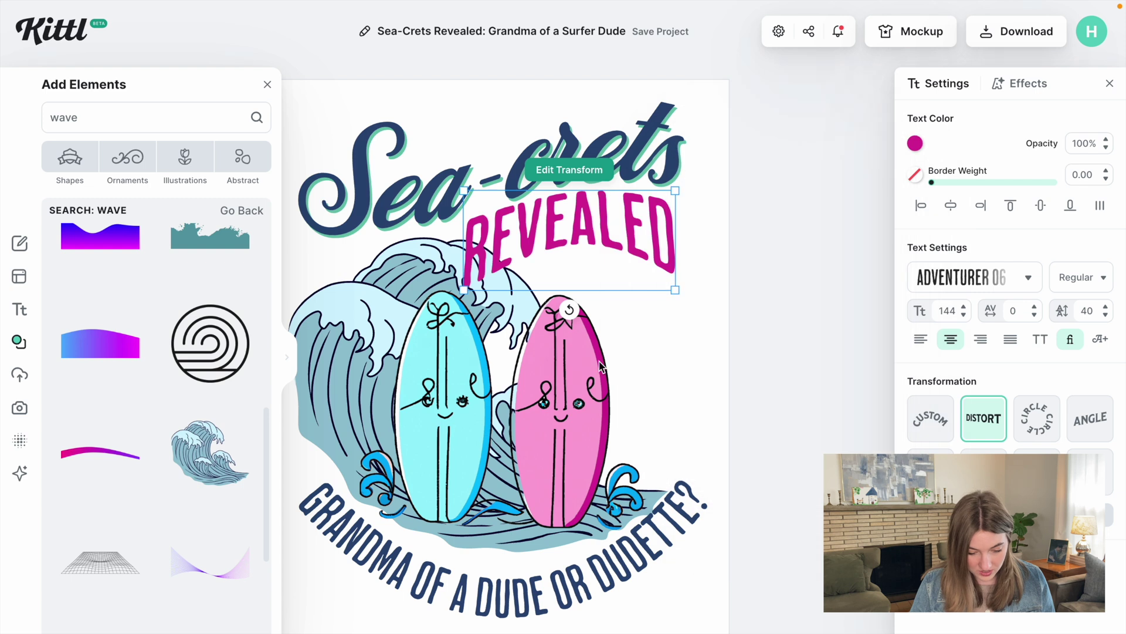
pyautogui.click(916, 143)
pyautogui.click(707, 356)
pyautogui.click(586, 352)
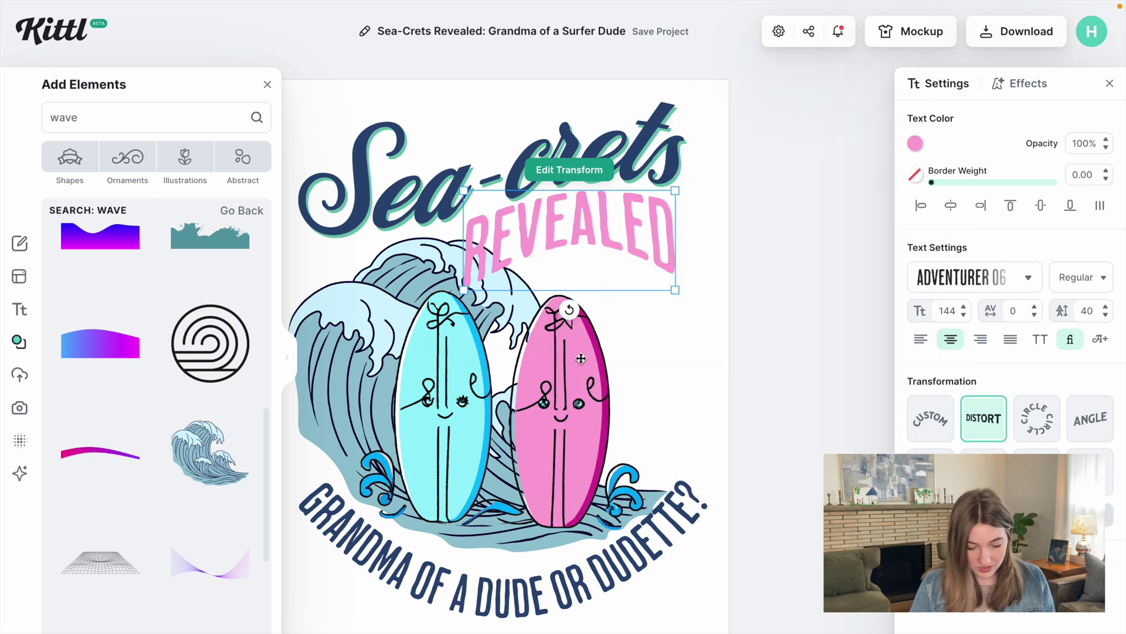
pyautogui.click(826, 352)
# Change the "Sea-crets" text's shadow color to the light aqua sampled from the blue surfboard.
pyautogui.click(647, 160)
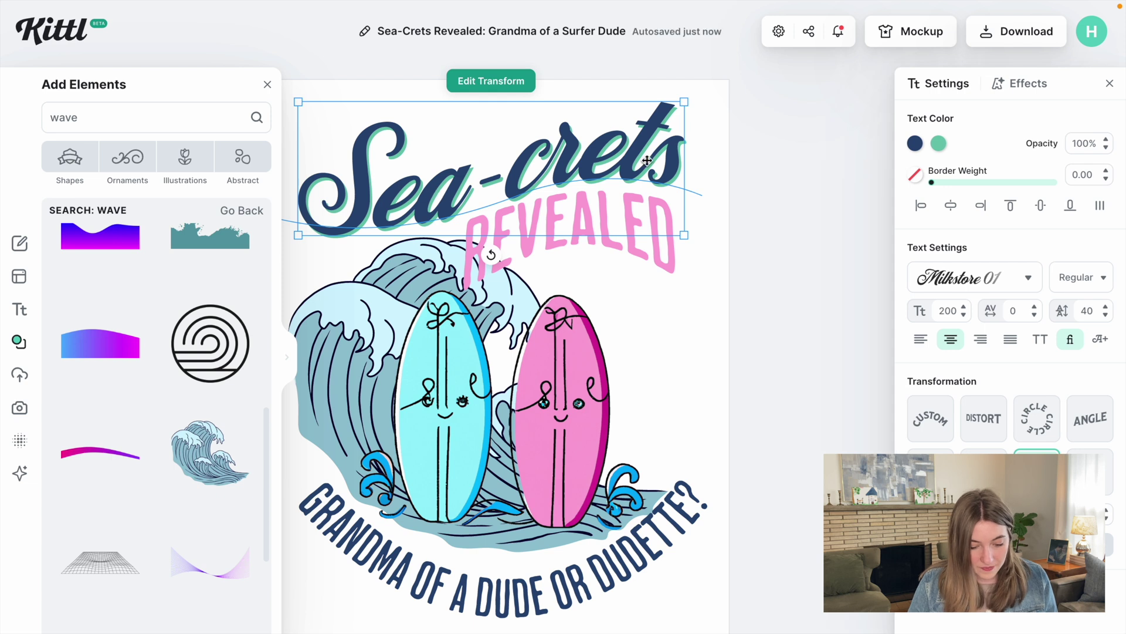
pyautogui.click(938, 143)
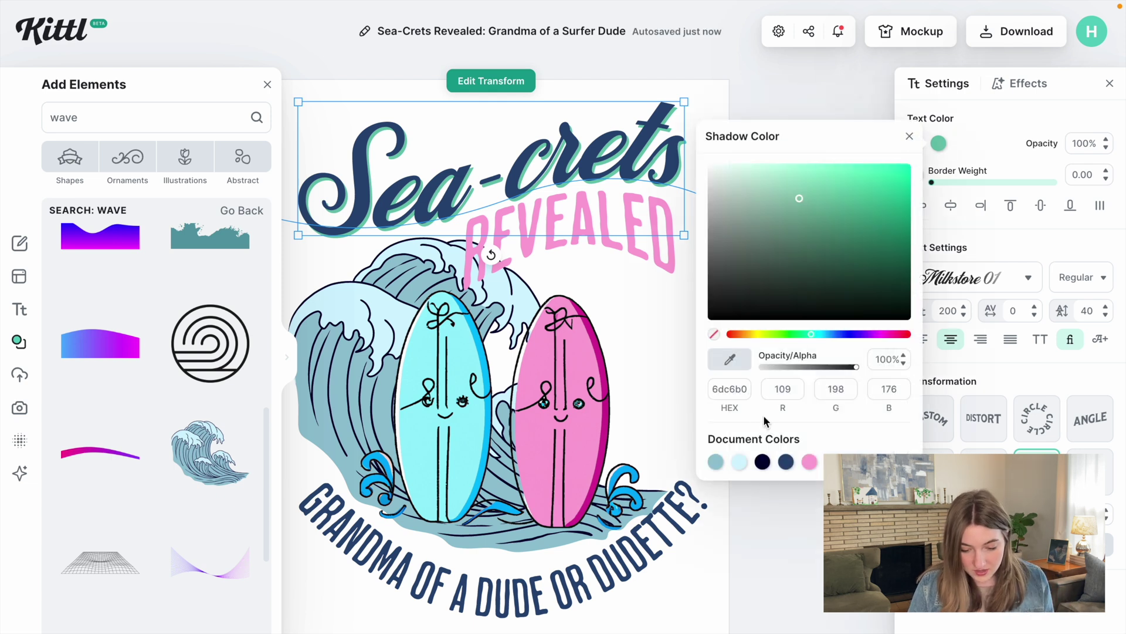
pyautogui.click(731, 361)
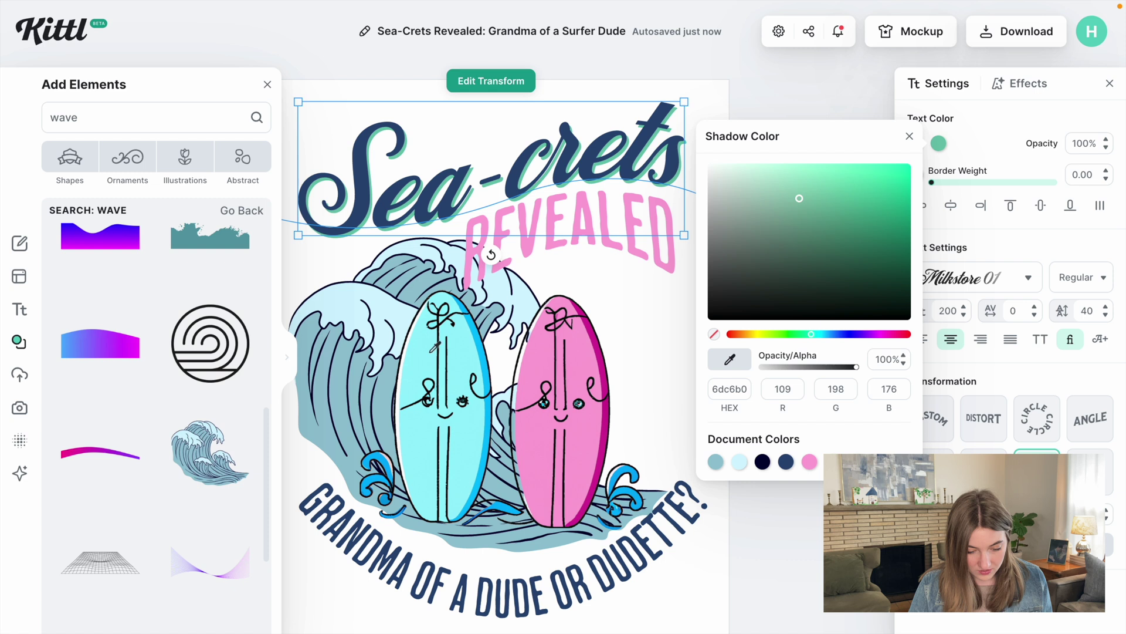
pyautogui.click(428, 357)
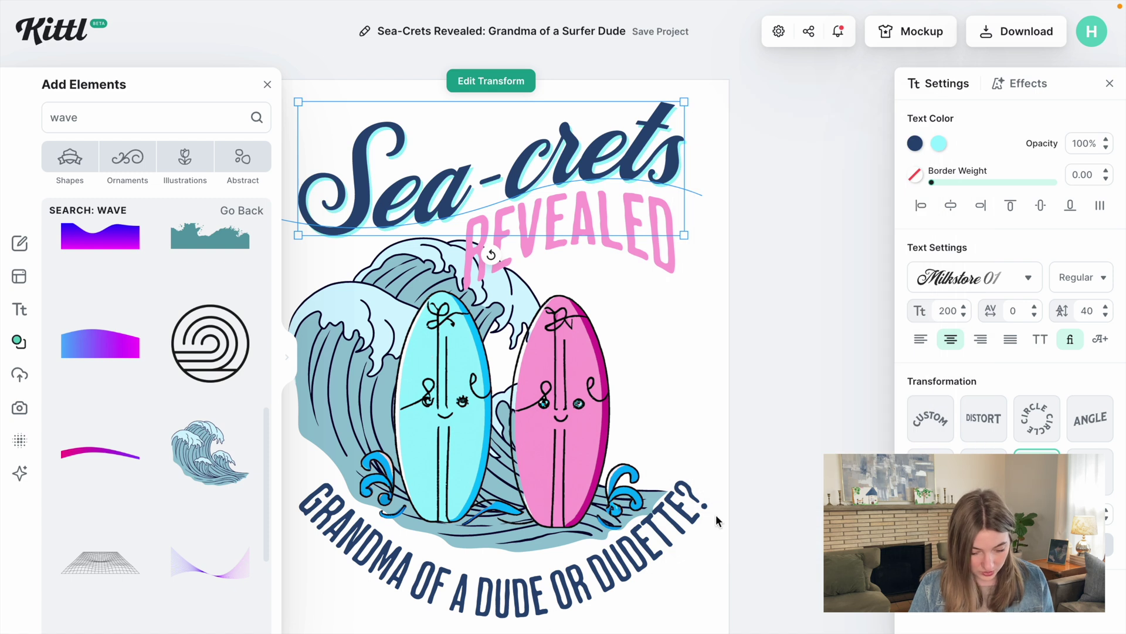
# Add a drop shadow to "REVEALED" and color it with the dark pink sampled from the pink surfboard's edge.
pyautogui.click(633, 239)
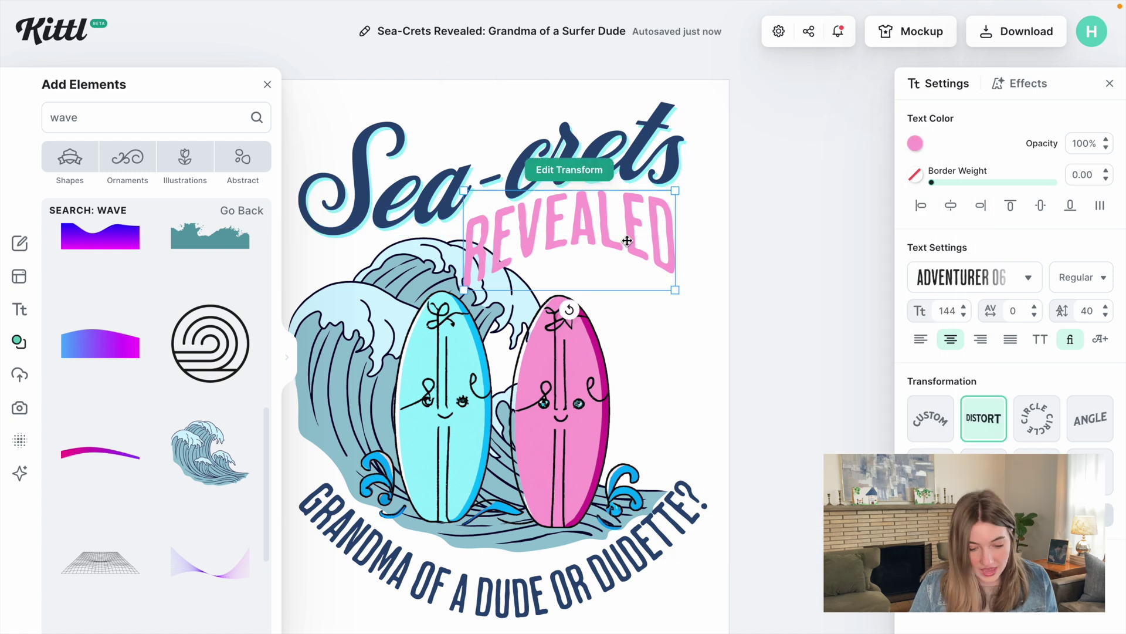
pyautogui.click(1028, 84)
pyautogui.click(929, 158)
pyautogui.moveTo(916, 301); pyautogui.dragTo(909, 299)
pyautogui.moveTo(919, 232); pyautogui.dragTo(965, 265)
pyautogui.click(1106, 195)
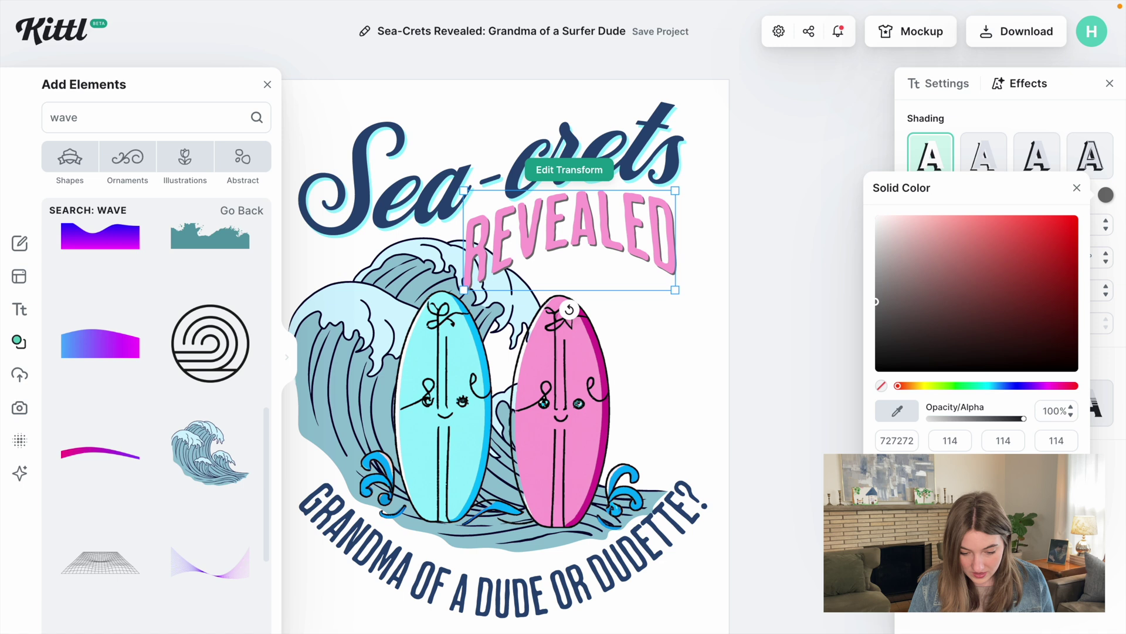
pyautogui.click(897, 410)
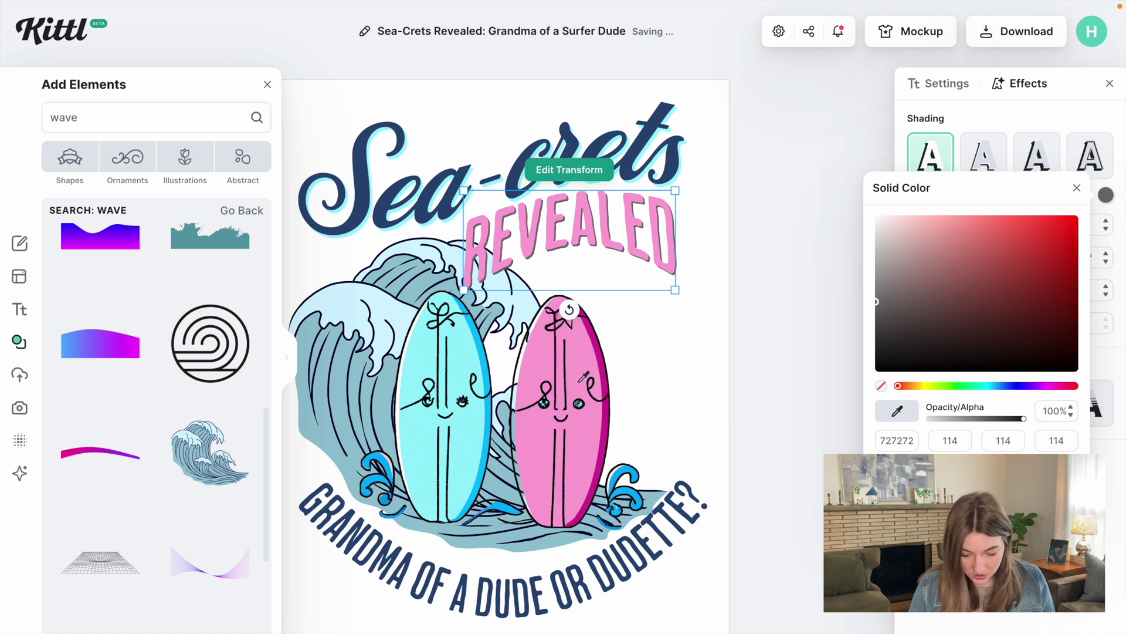
pyautogui.click(602, 368)
# Reshape the curve of "GRANDMA OF A DUDE OR DUDETTE?" so the line spreads wider and its question-mark end sits lower under the wave.
pyautogui.click(706, 513)
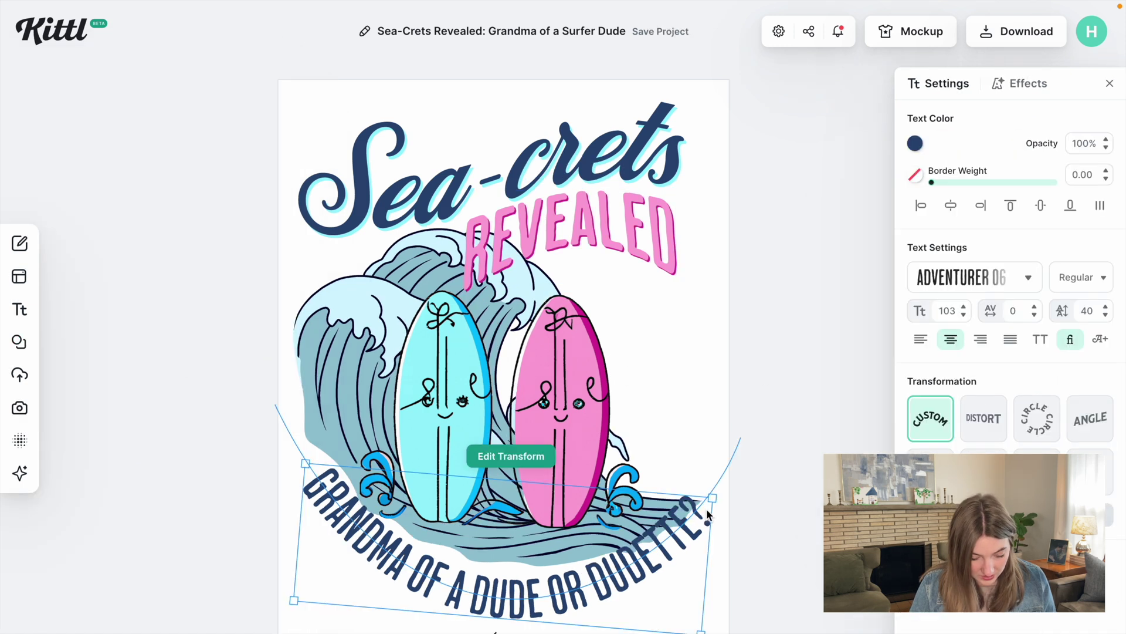
pyautogui.doubleClick(706, 513)
pyautogui.moveTo(703, 528); pyautogui.dragTo(726, 588)
pyautogui.moveTo(333, 527); pyautogui.dragTo(313, 530)
pyautogui.click(805, 399)
pyautogui.click(706, 510)
# Color "DUDE" bright blue and "DUDETTE?" light pink, and enlarge the whole design slightly to fill the artboard's width.
pyautogui.doubleClick(513, 552)
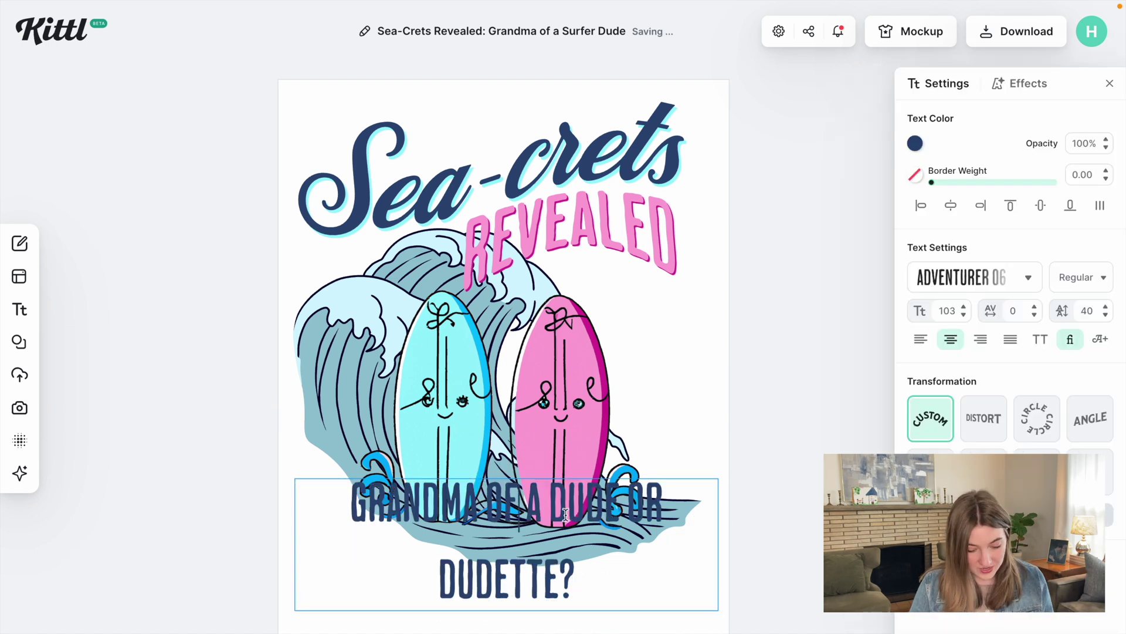
pyautogui.moveTo(554, 505); pyautogui.dragTo(615, 503)
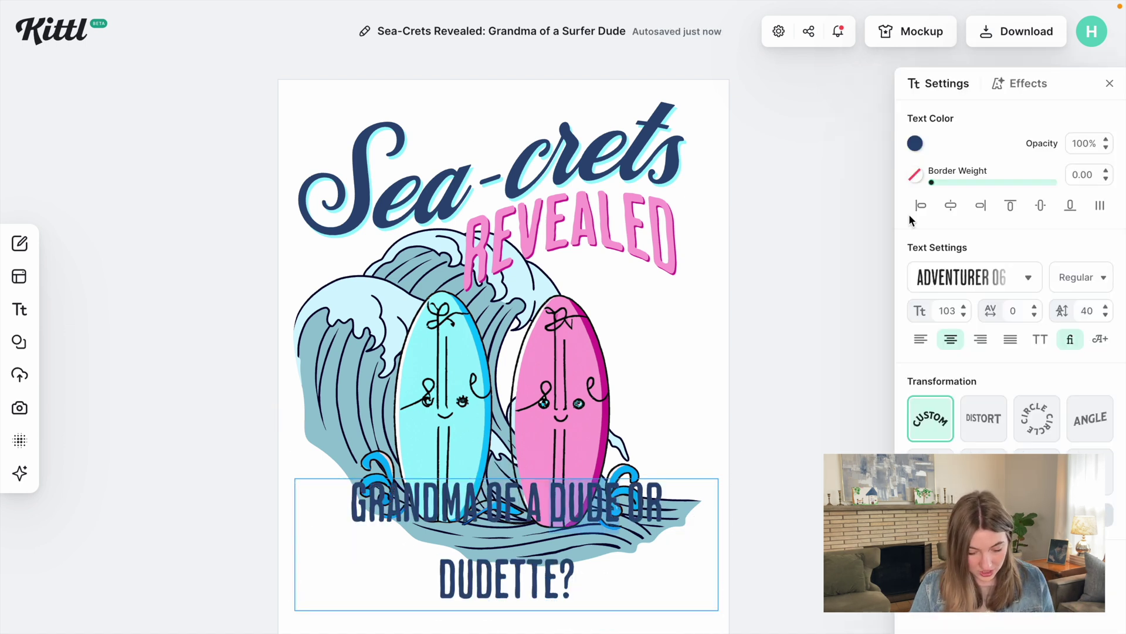
pyautogui.click(915, 143)
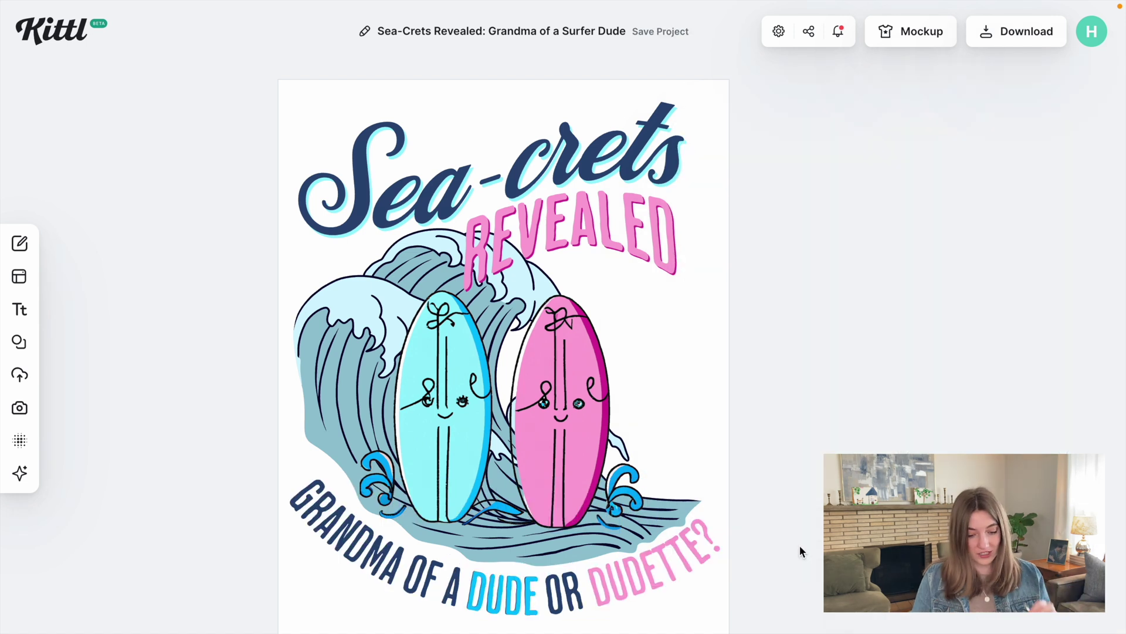
pyautogui.moveTo(802, 580); pyautogui.dragTo(210, 114)
pyautogui.click(1014, 93)
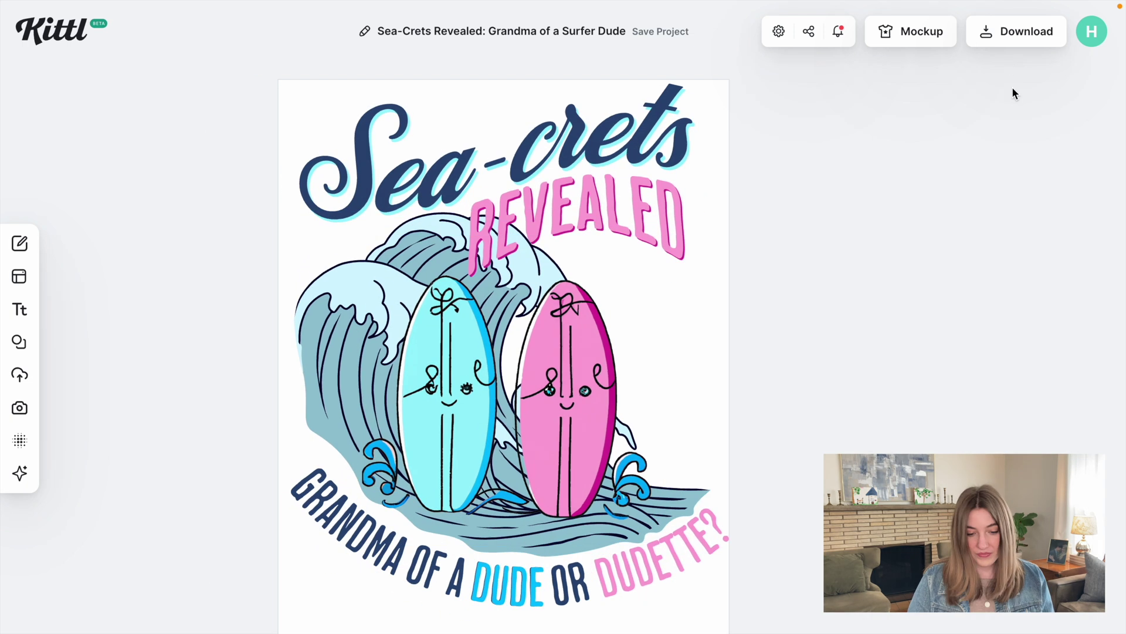
# Set the design's download size unit to px and its resolution to 300 DPI.
pyautogui.click(999, 37)
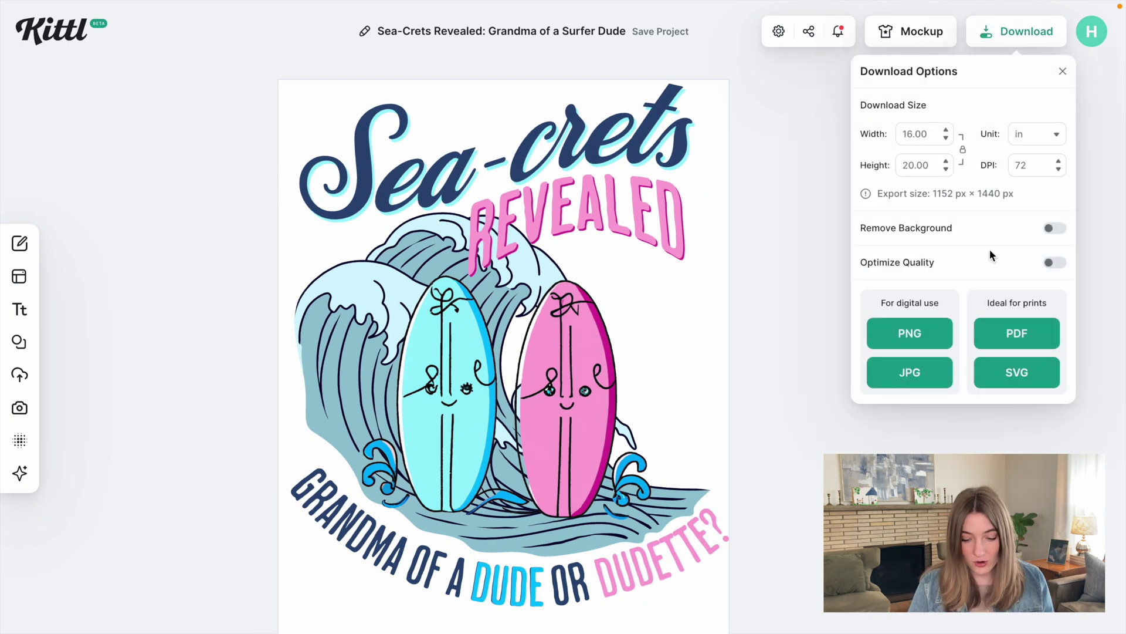
pyautogui.click(1036, 137)
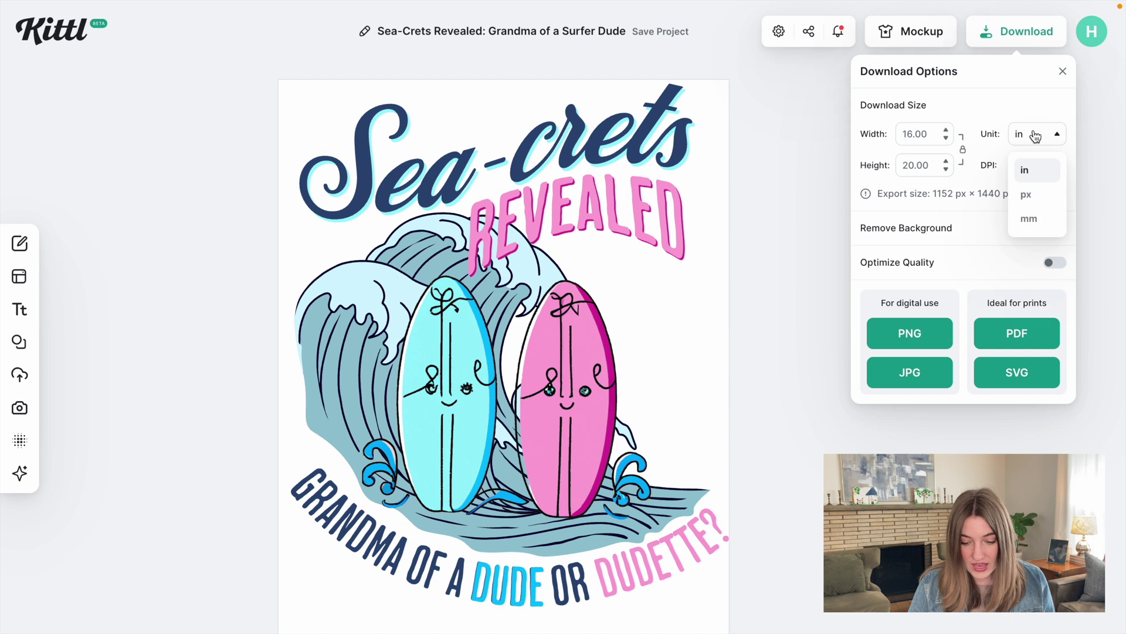
pyautogui.click(1038, 200)
pyautogui.doubleClick(1025, 165)
pyautogui.write('300')
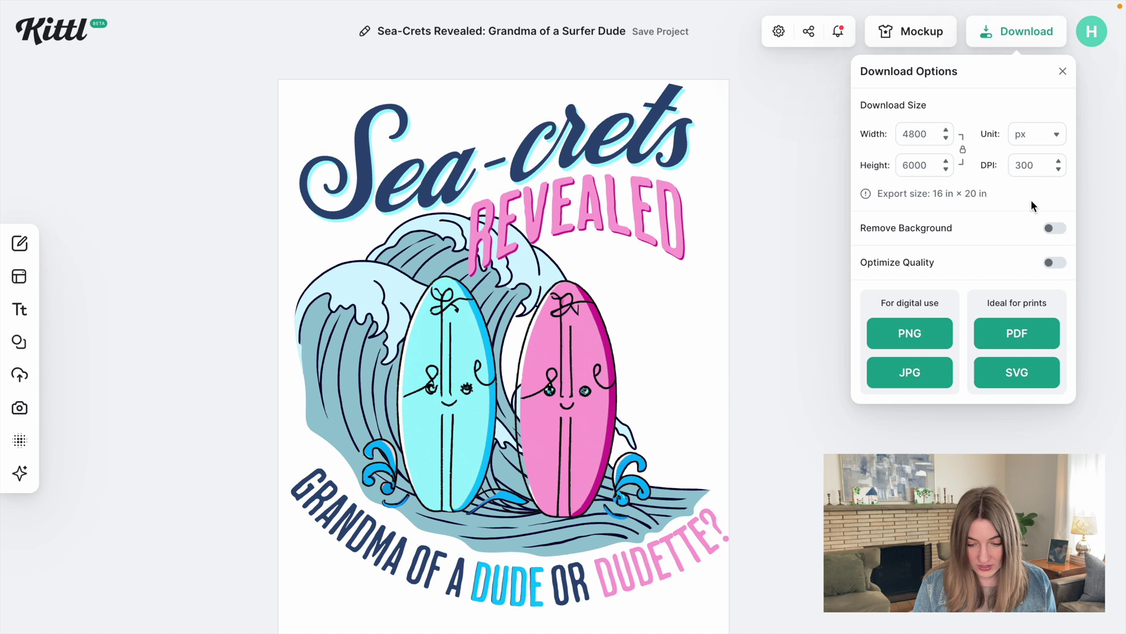
# Download the design as a PNG with Remove Background and Optimize Quality turned on.
pyautogui.click(1053, 229)
pyautogui.click(1062, 265)
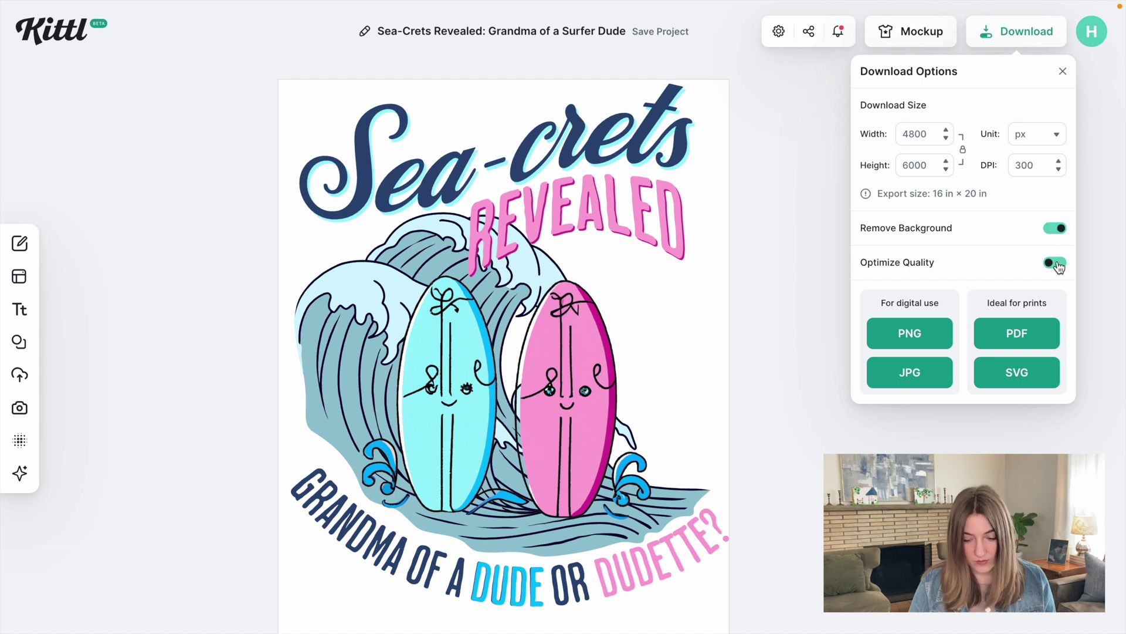
pyautogui.click(908, 332)
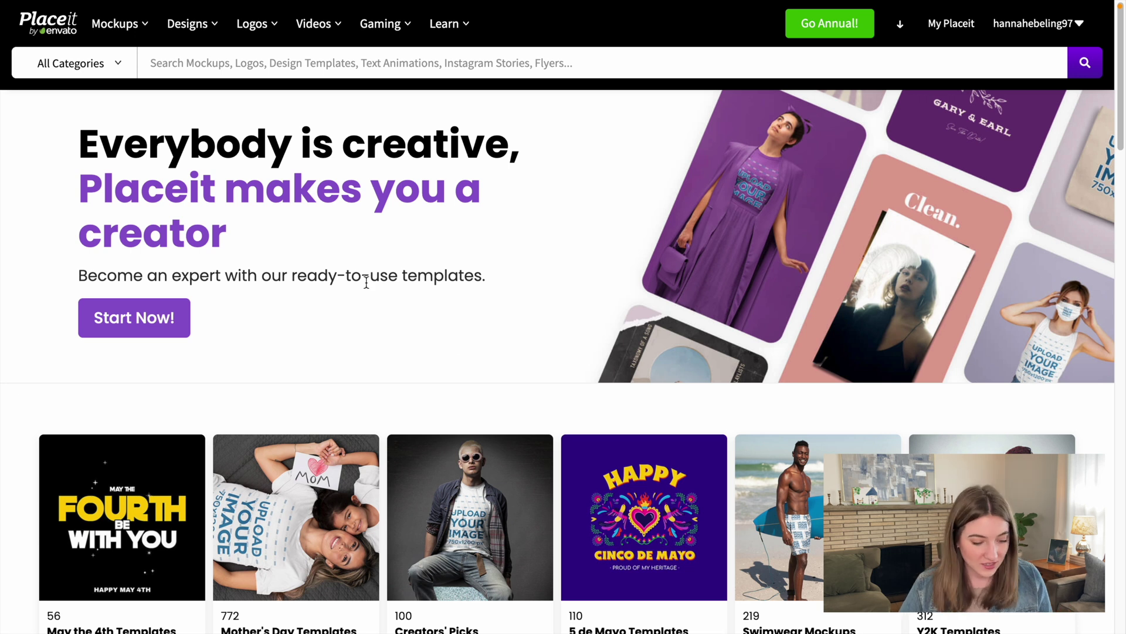
# In Placeit, open "Mockup Featuring a Knotted Tee and a Summer Outfit" from the second page of the summer T-shirt mockups.
pyautogui.moveTo(151, 111)
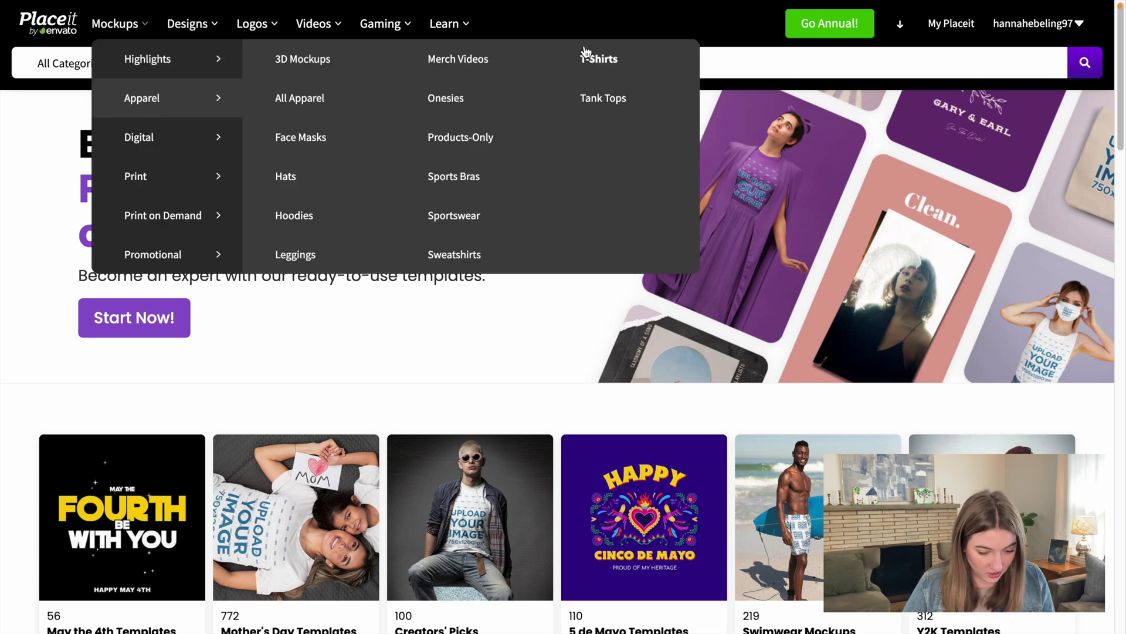
pyautogui.click(593, 63)
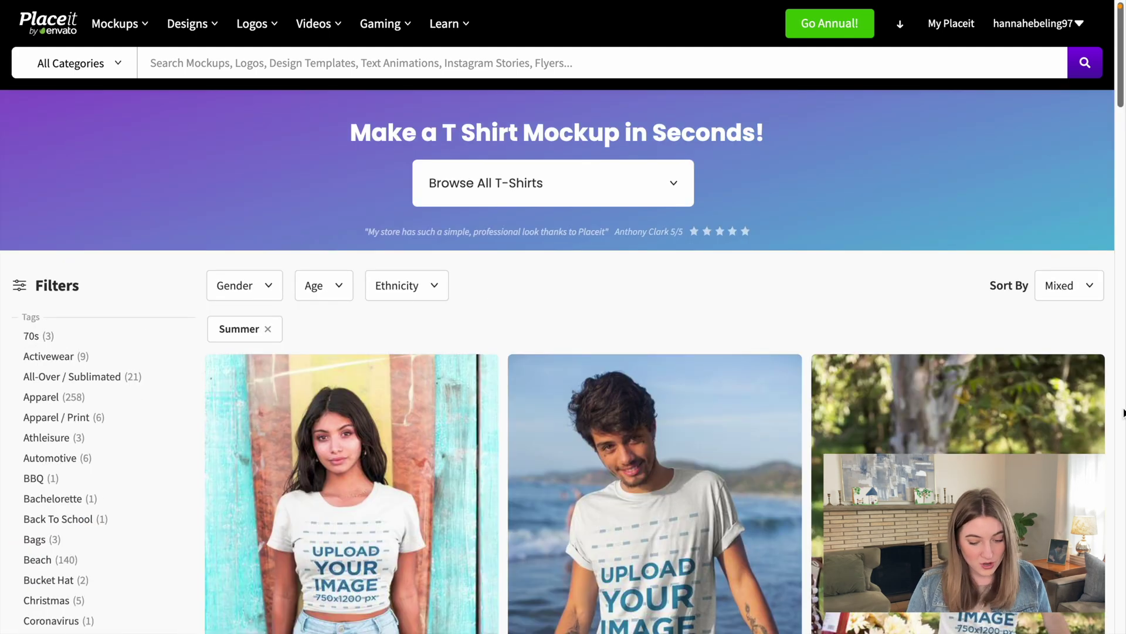
pyautogui.scroll(-10, 1123, 412)
pyautogui.scroll(-20, 1123, 413)
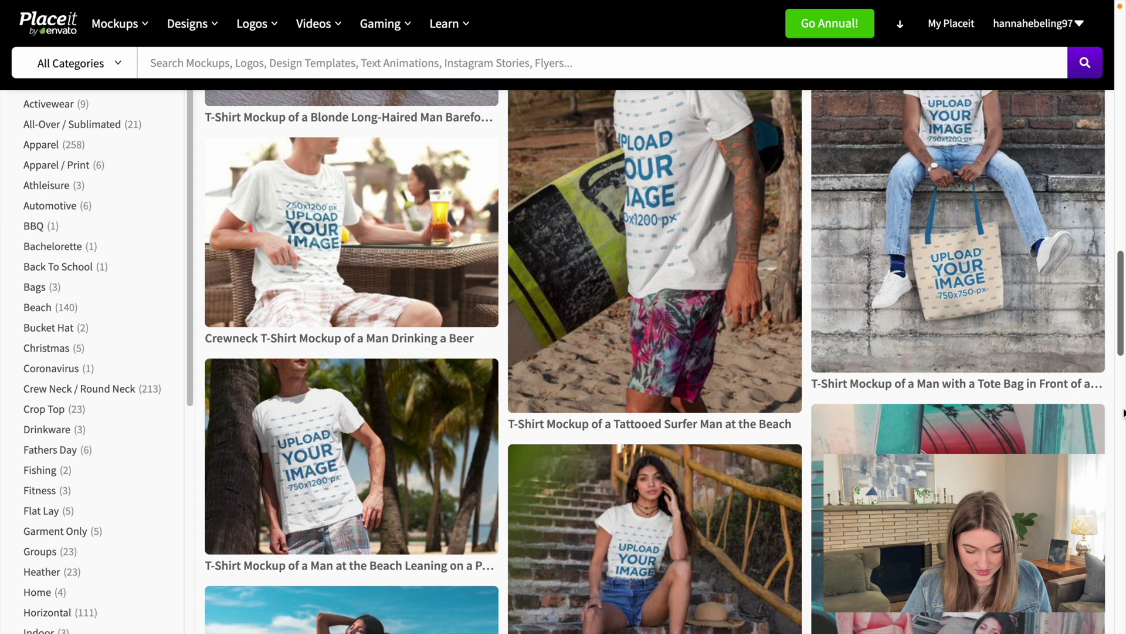
pyautogui.scroll(-15, 1122, 412)
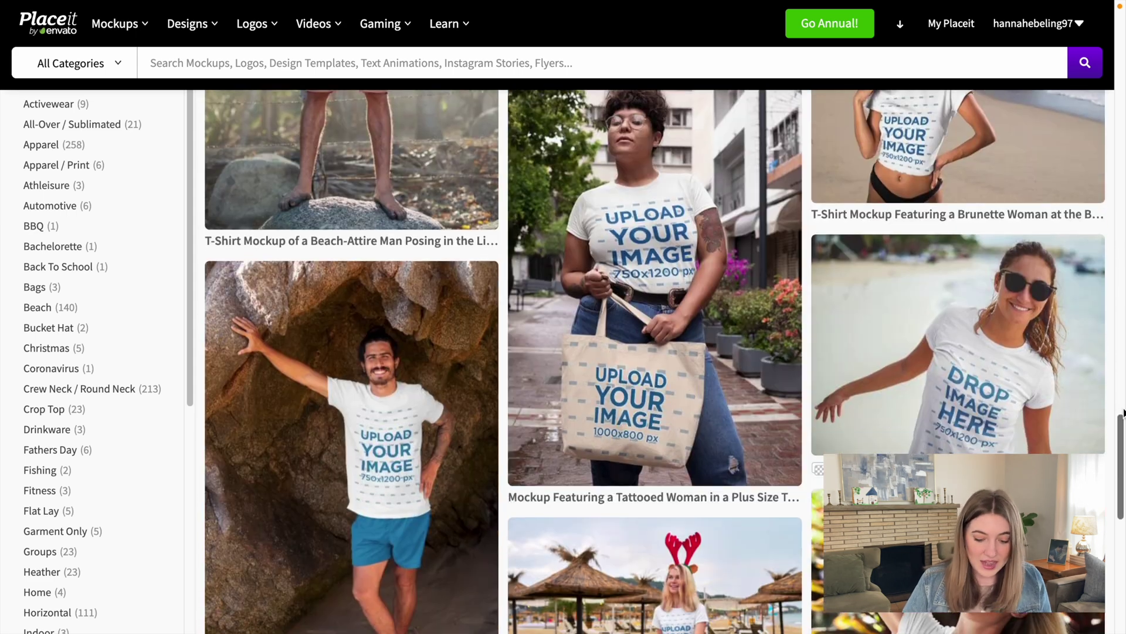
pyautogui.scroll(-5, 1123, 412)
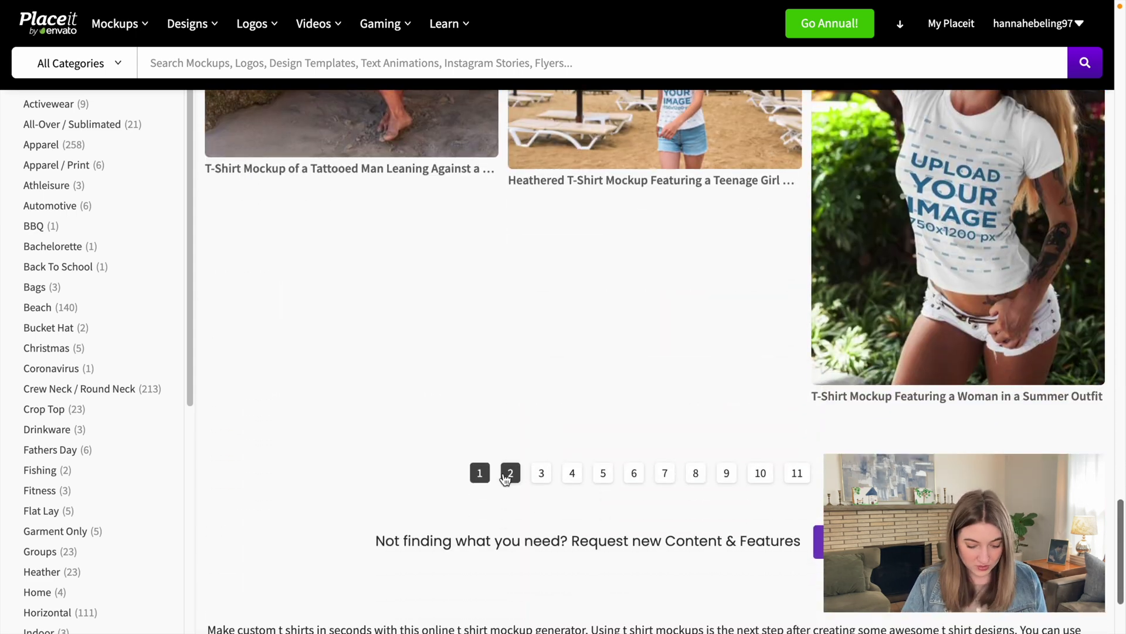
pyautogui.click(508, 473)
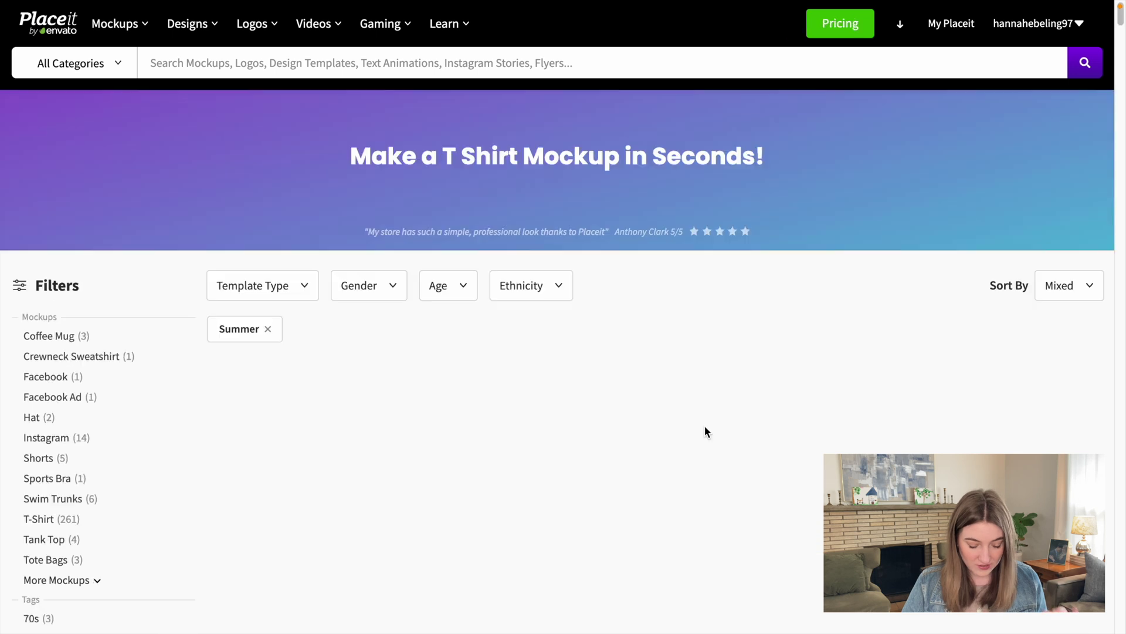
pyautogui.scroll(-5, 692, 516)
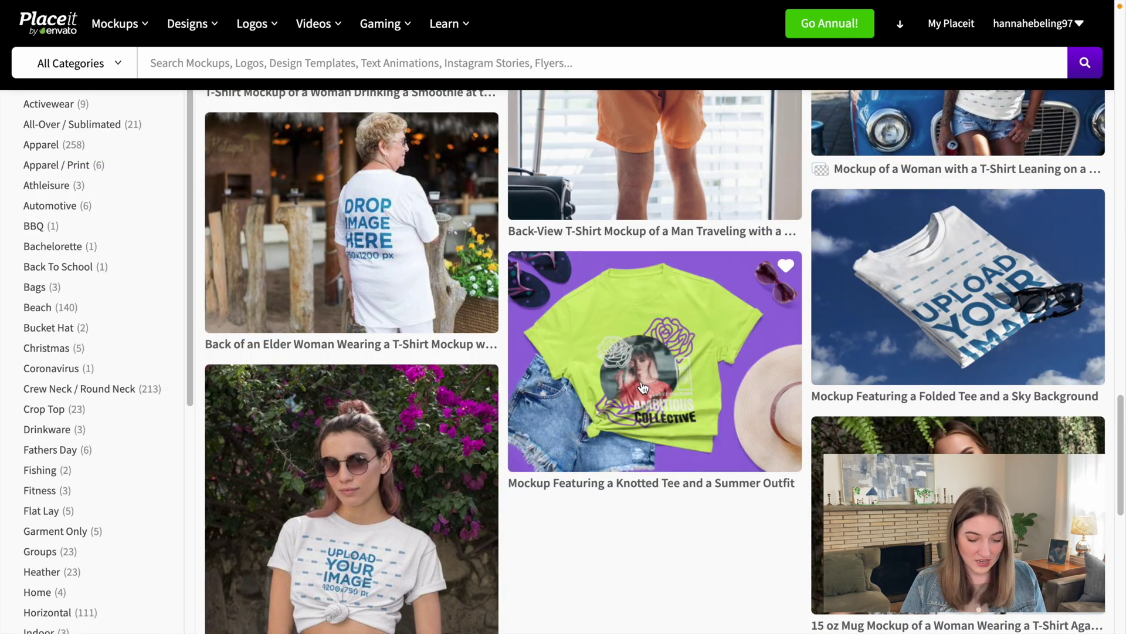
pyautogui.click(646, 382)
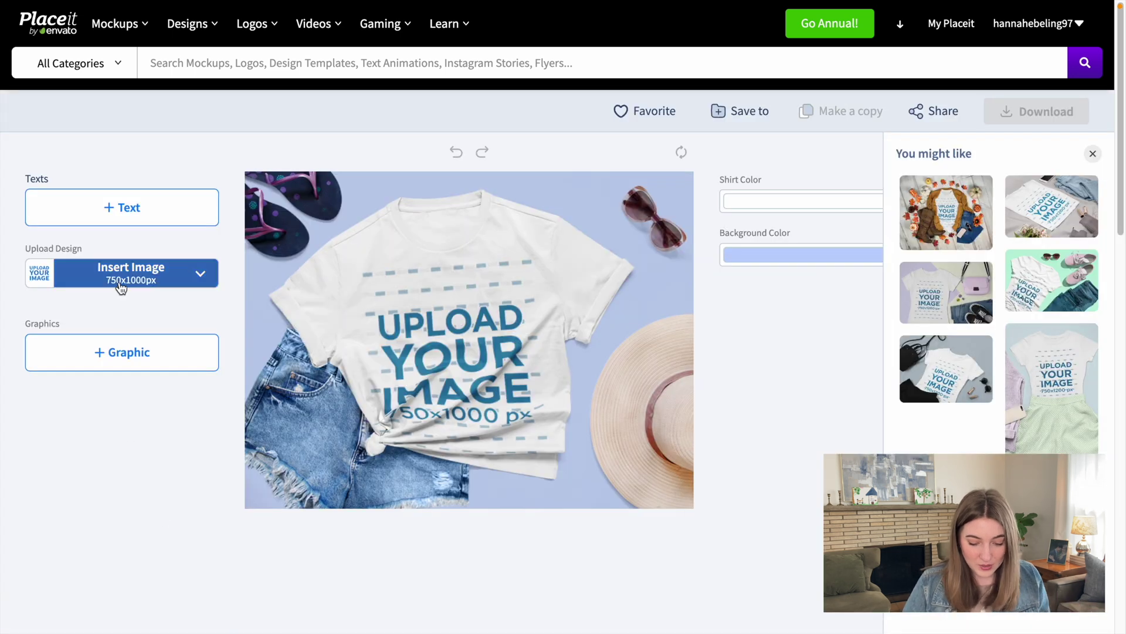
# Insert the Sea-crets design onto the knotted tee, shifted slightly upward and scaled to 93%, and download the mockup.
pyautogui.click(120, 285)
pyautogui.click(139, 337)
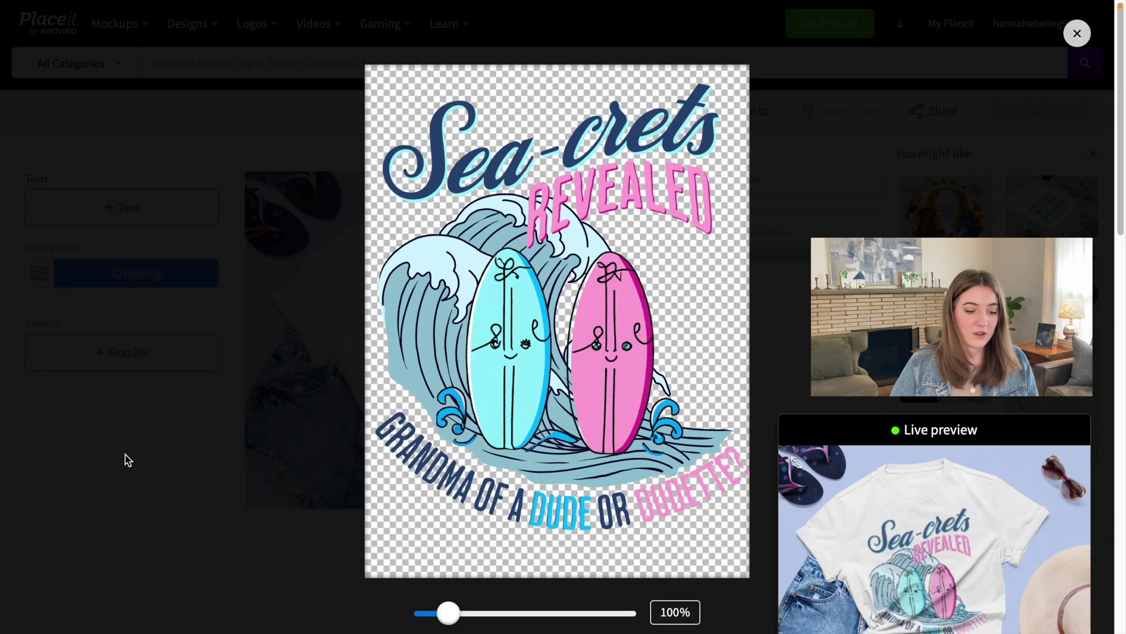
pyautogui.moveTo(542, 293); pyautogui.dragTo(544, 279)
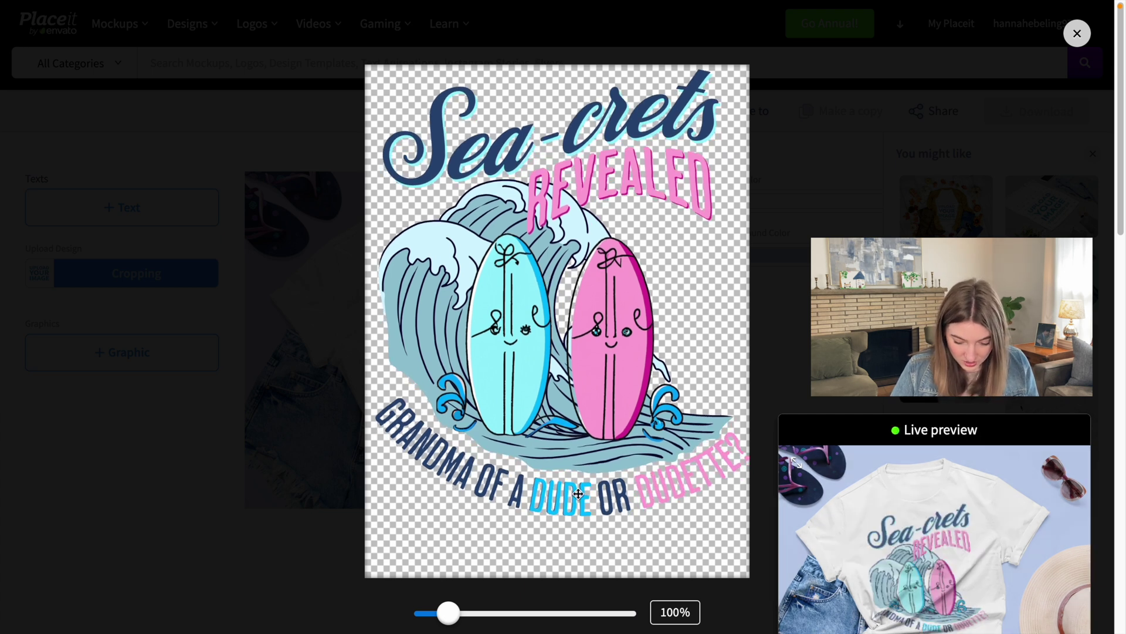
pyautogui.moveTo(448, 614); pyautogui.dragTo(445, 613)
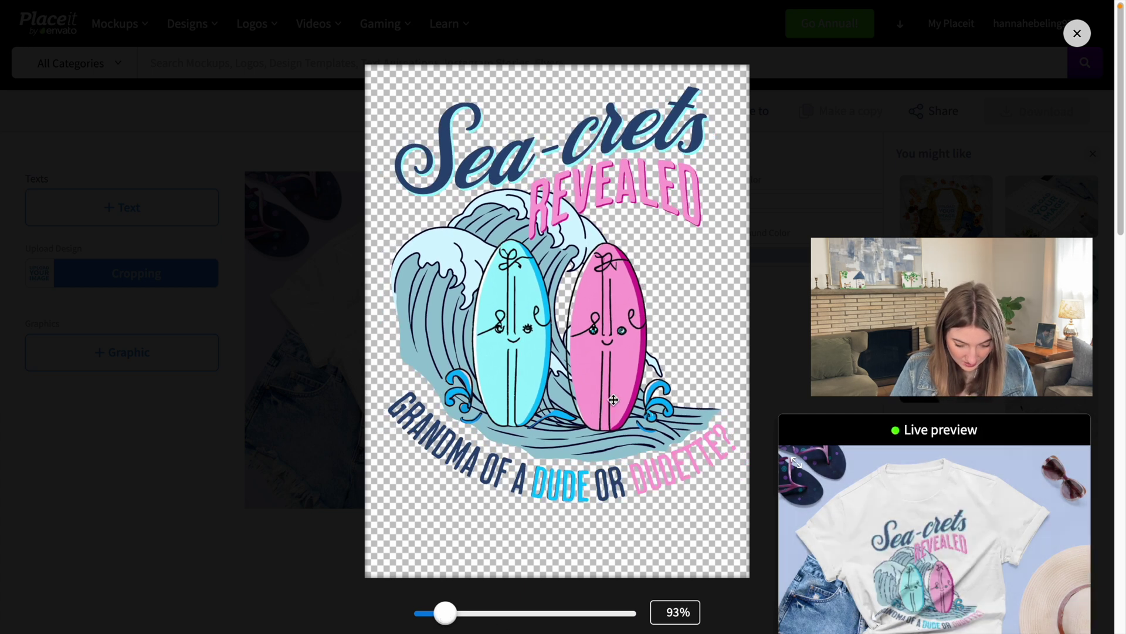
pyautogui.press('Return')
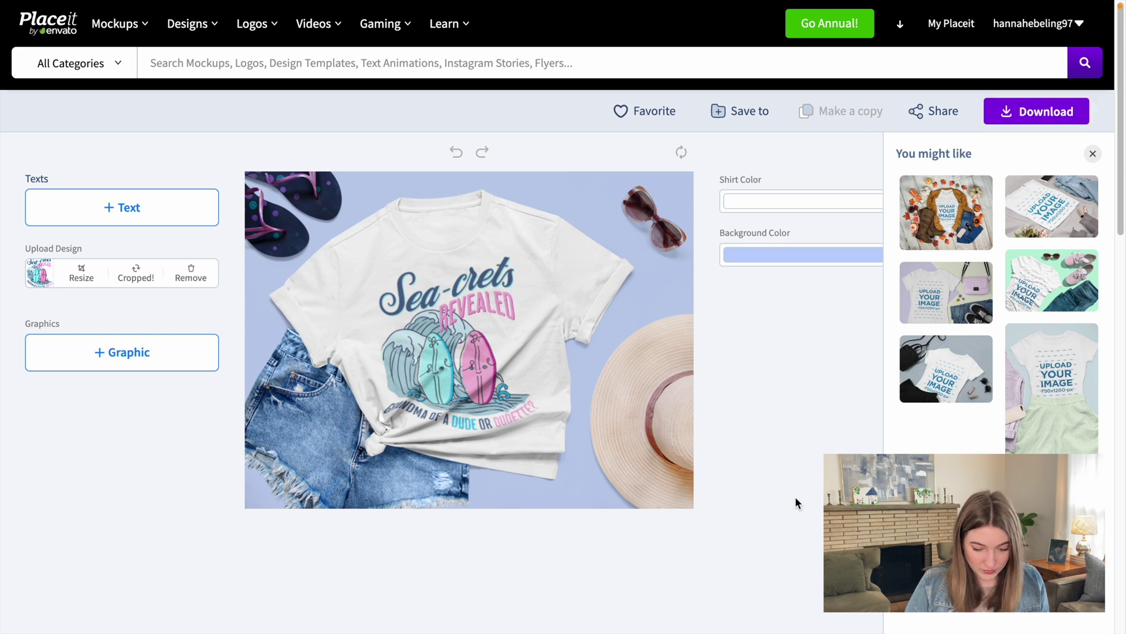
pyautogui.click(1034, 114)
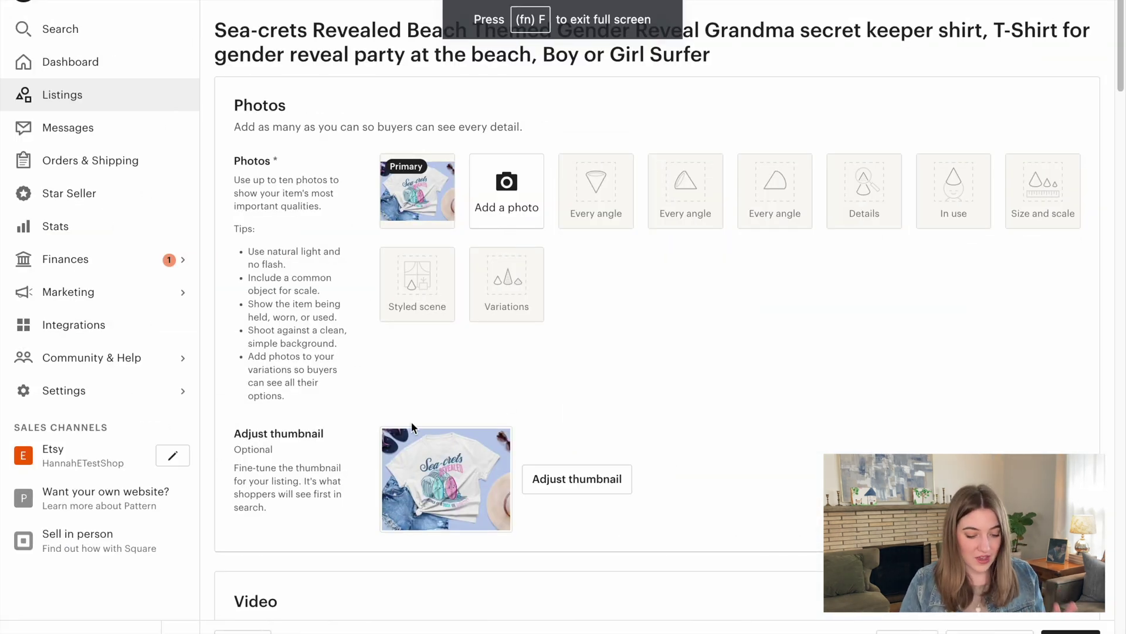
# Copy the full generated beach-themed gender reveal t-shirt description from ChatGPT into the Etsy listing's description.
pyautogui.scroll(-9, 413, 428)
pyautogui.scroll(-3, 410, 421)
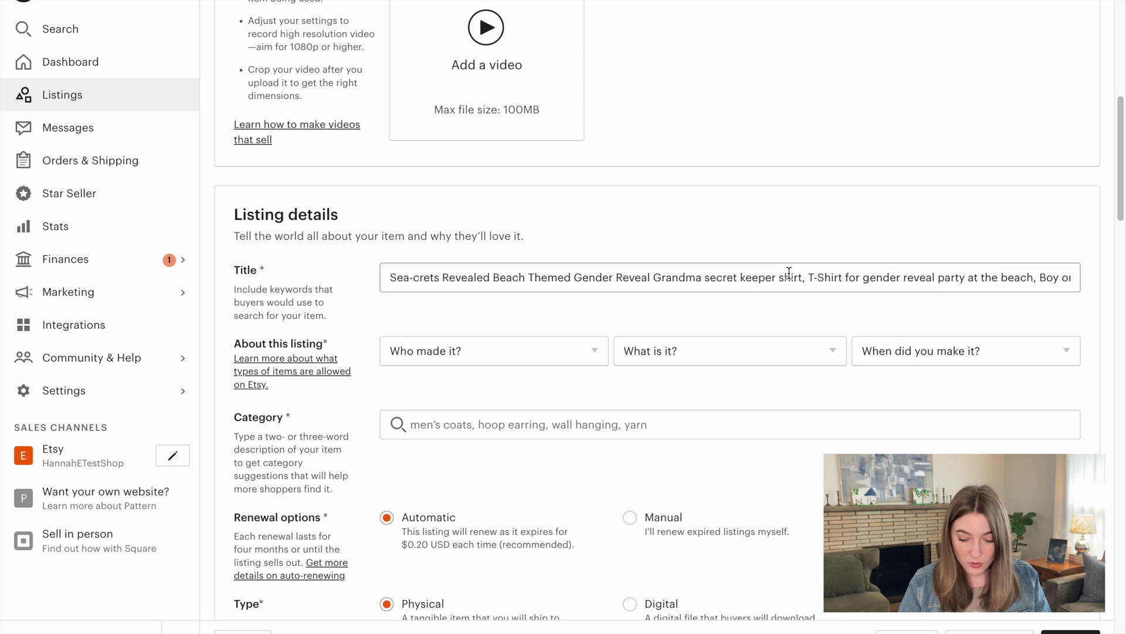
pyautogui.scroll(-6, 789, 273)
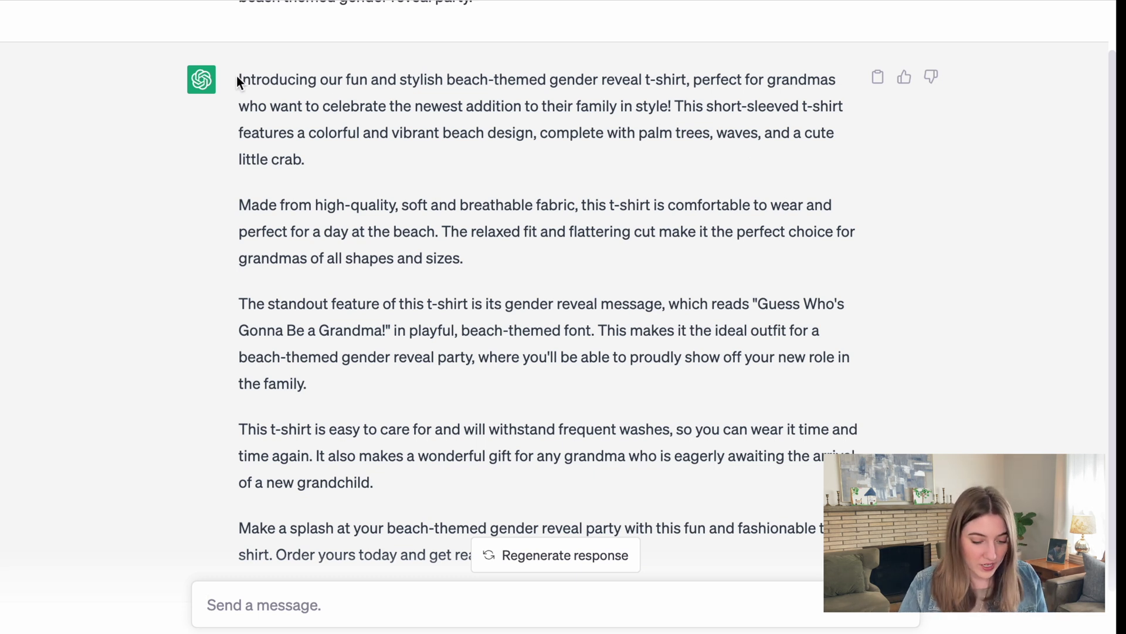
pyautogui.moveTo(245, 82); pyautogui.dragTo(633, 556)
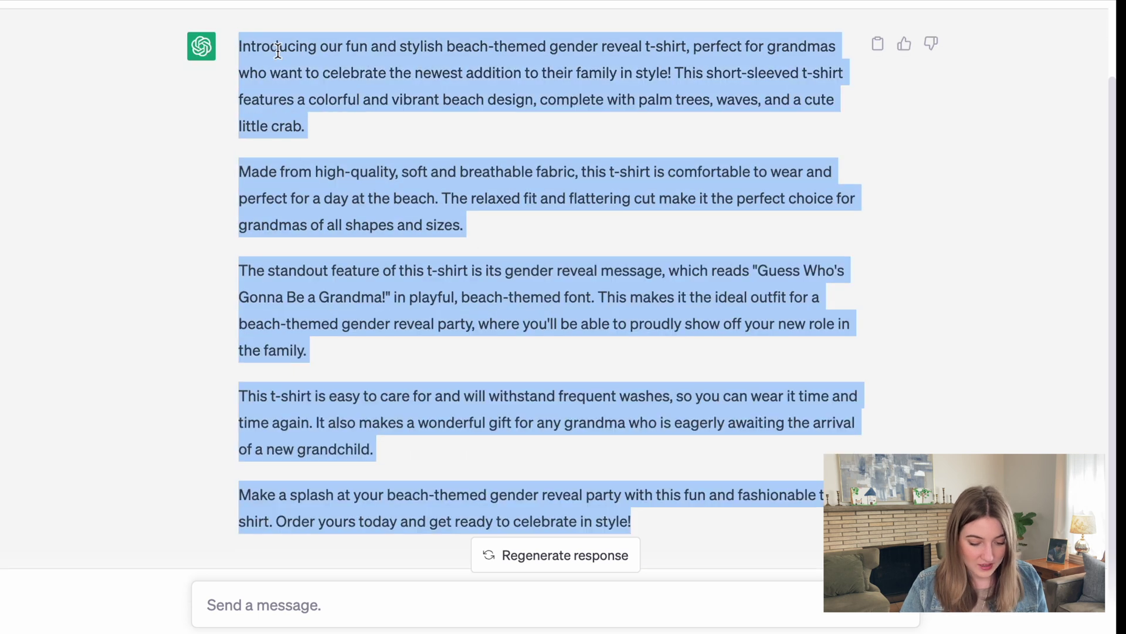
pyautogui.rightClick(277, 49)
pyautogui.click(310, 96)
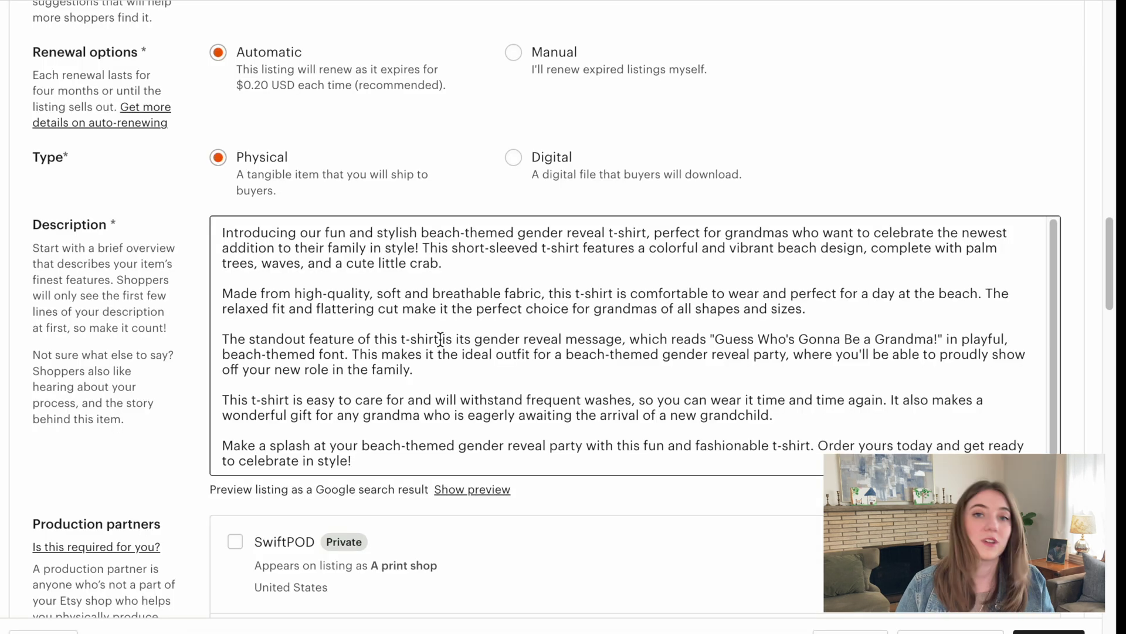
# In the listing description's third paragraph, replace the quoted shirt message "Guess Who's Gonna Be a Grandma!" with "Sea-crets revealed!".
pyautogui.scroll(-1, 440, 339)
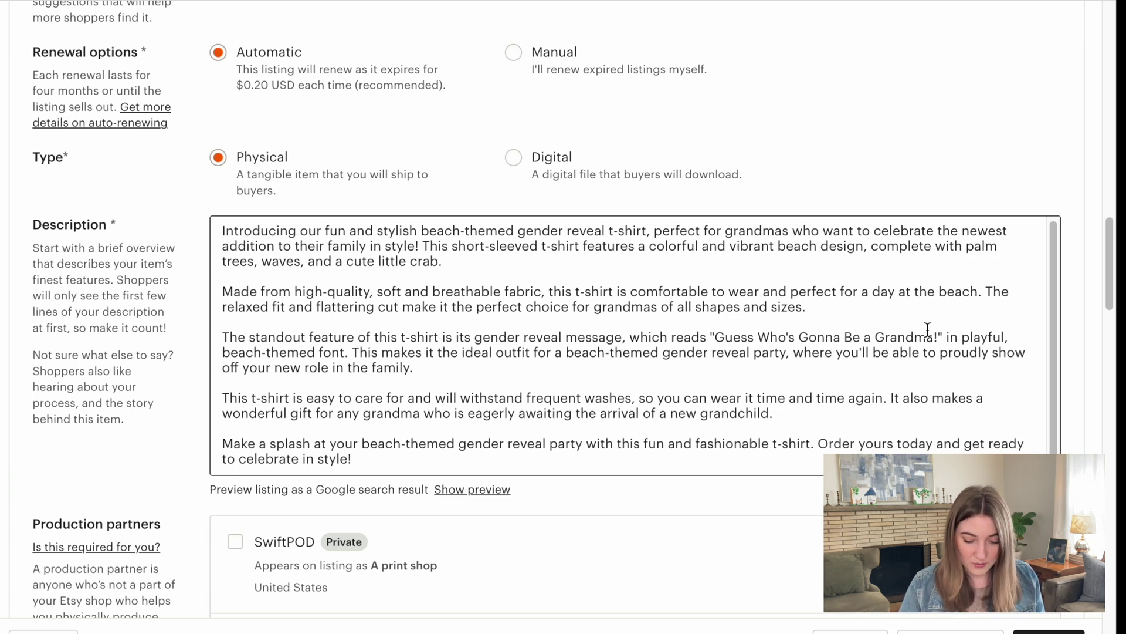
pyautogui.moveTo(936, 336); pyautogui.dragTo(717, 340)
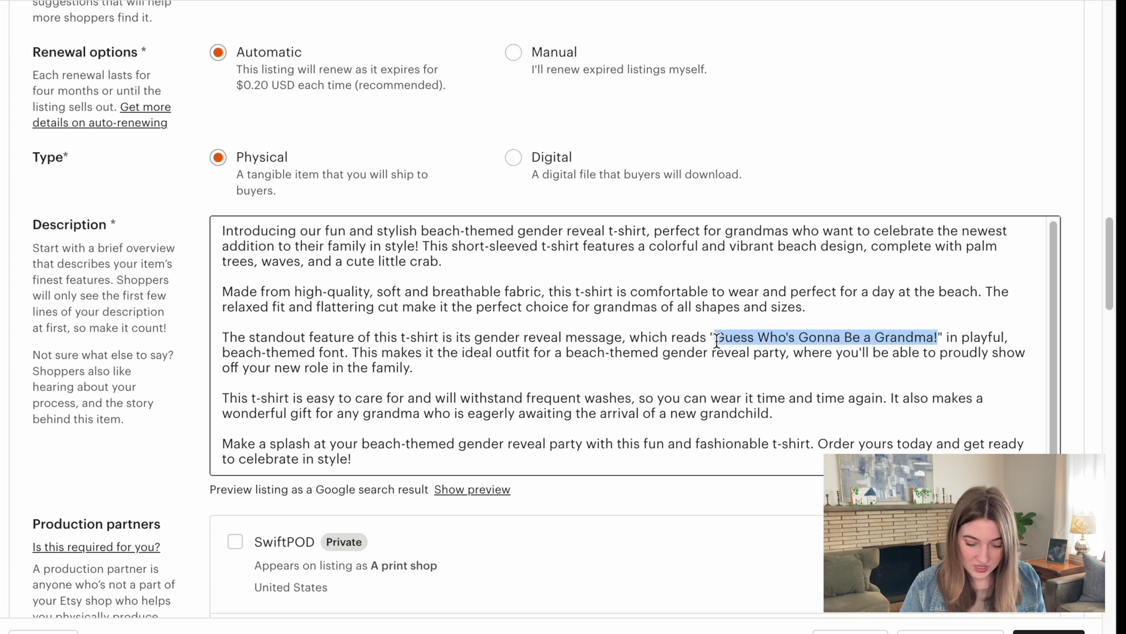
pyautogui.write('Sea-crets revealed!')
pyautogui.scroll(1, 460, 330)
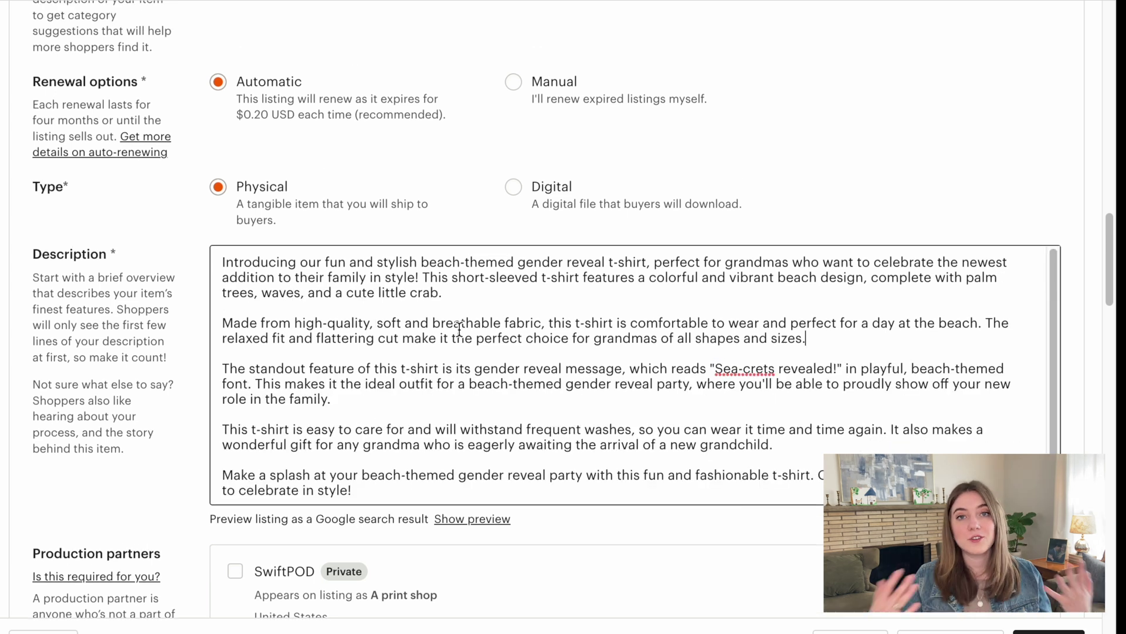